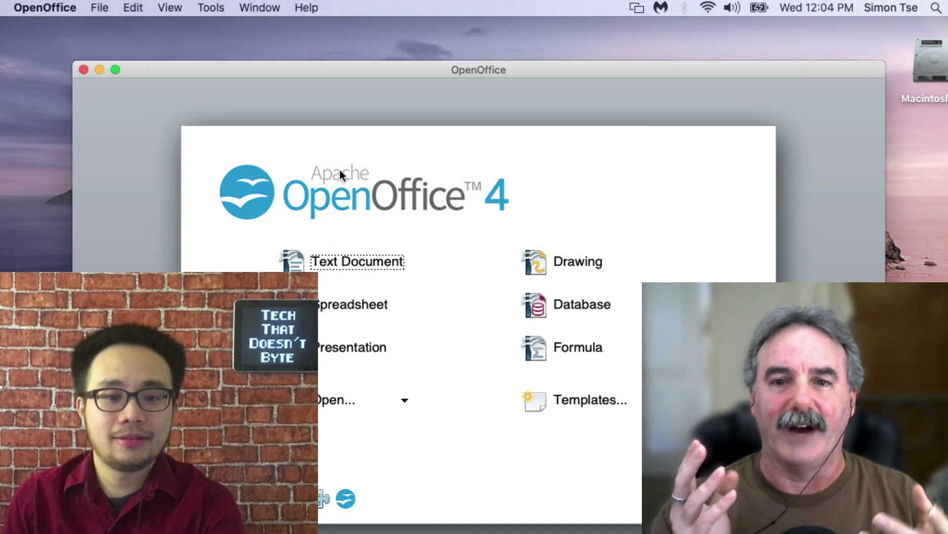
Open the templates browser from the start screen, mute the system sound, and view the My Templates folder
{"action": "left_click_drag", "start_coordinate": [362, 64], "coordinate": [396, 14]}
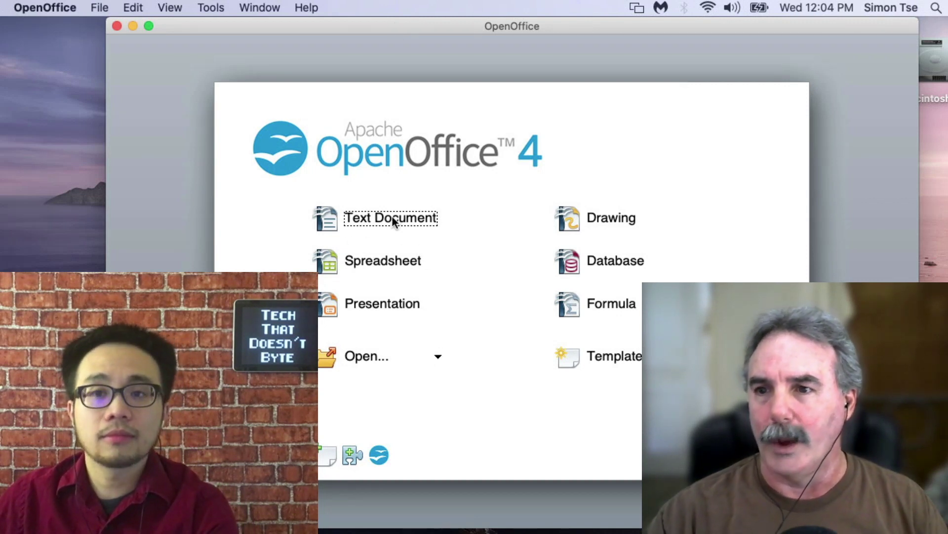
{"action": "left_click", "coordinate": [610, 360]}
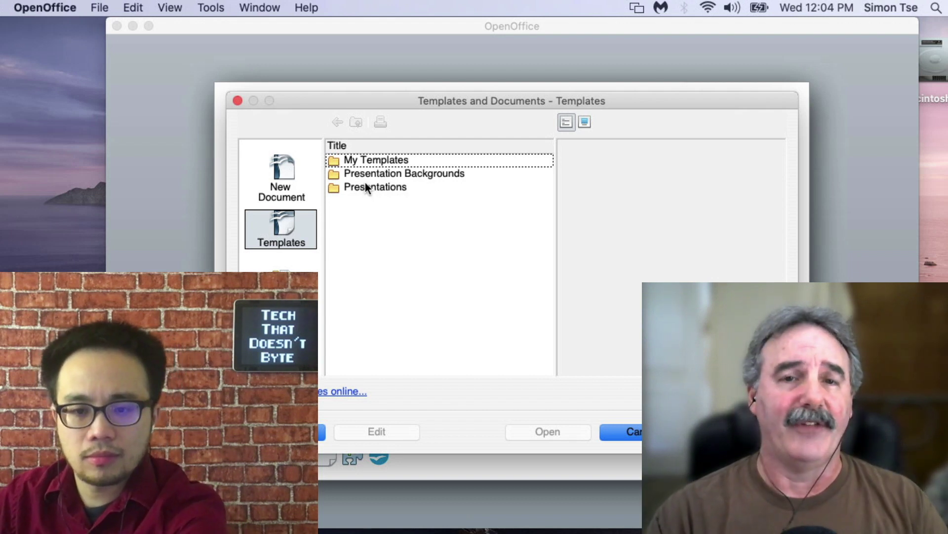
{"action": "key", "text": "XF86AudioMute"}
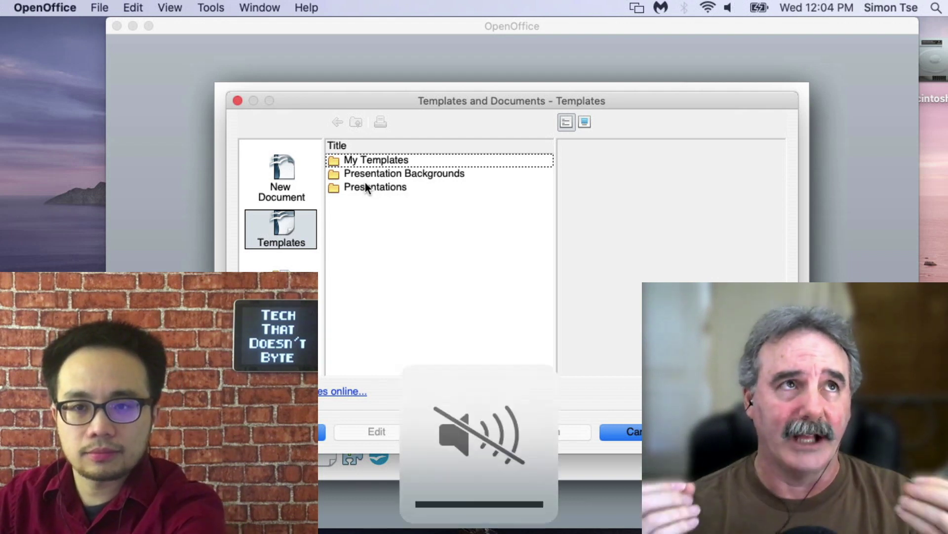
{"action": "left_click", "coordinate": [366, 173]}
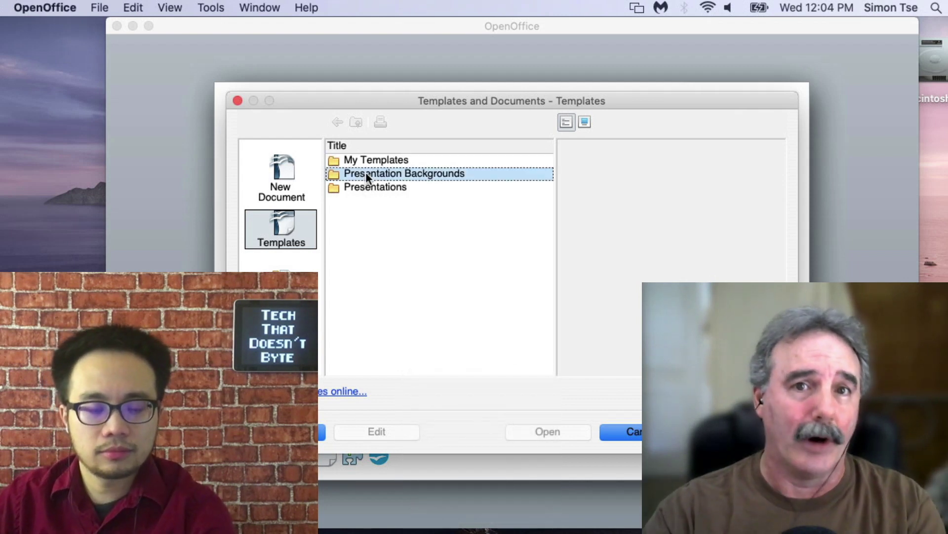
{"action": "double_click", "coordinate": [366, 161]}
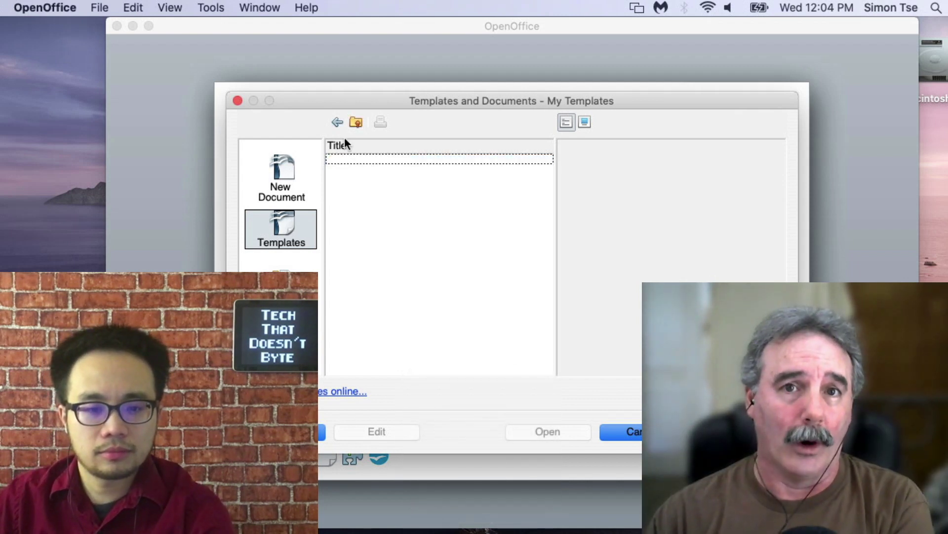
{"action": "left_click", "coordinate": [337, 122]}
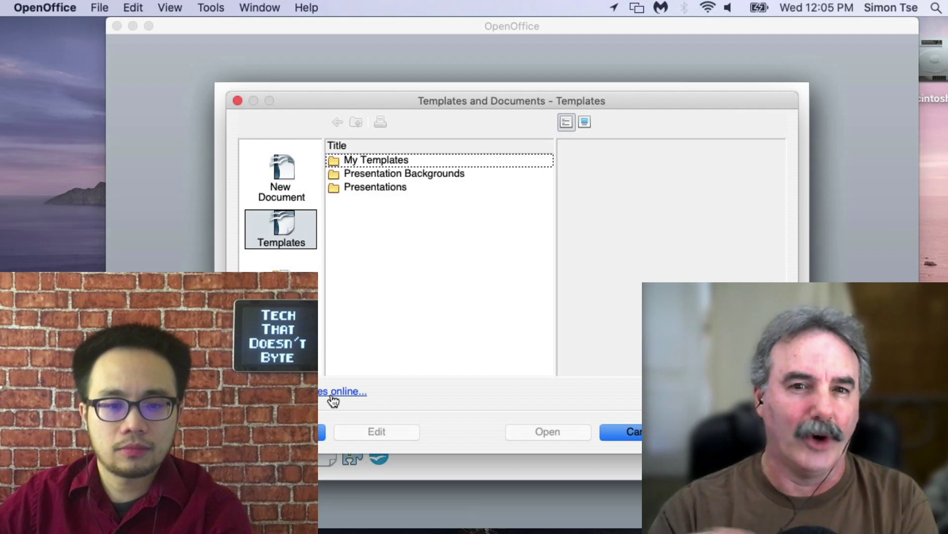
Browse the Presentation Backgrounds templates and the My Templates folder, returning to the top-level template folders
{"action": "double_click", "coordinate": [377, 173]}
{"action": "scroll", "coordinate": [372, 188], "scroll_direction": "down", "scroll_amount": 5}
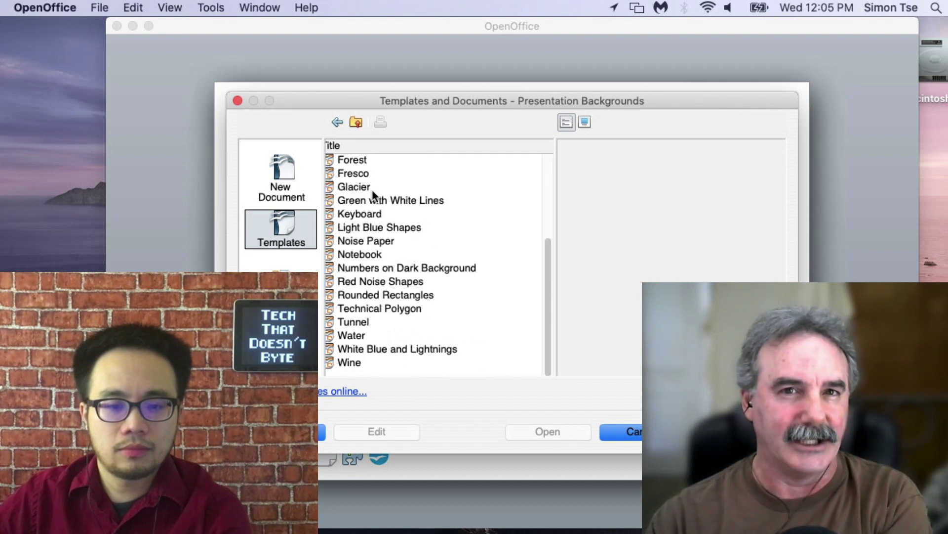
{"action": "scroll", "coordinate": [372, 189], "scroll_direction": "up", "scroll_amount": 5}
{"action": "left_click", "coordinate": [337, 122]}
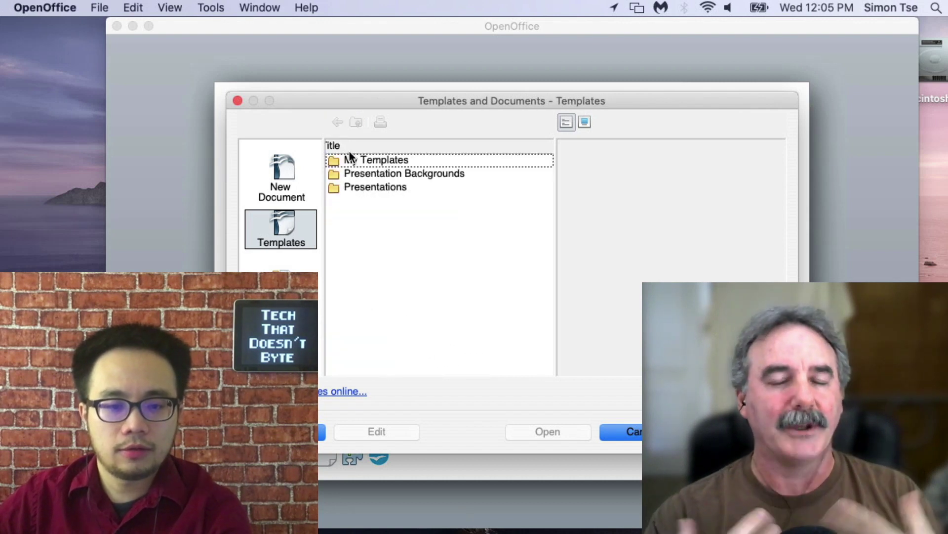
{"action": "double_click", "coordinate": [351, 155]}
{"action": "left_click", "coordinate": [339, 125]}
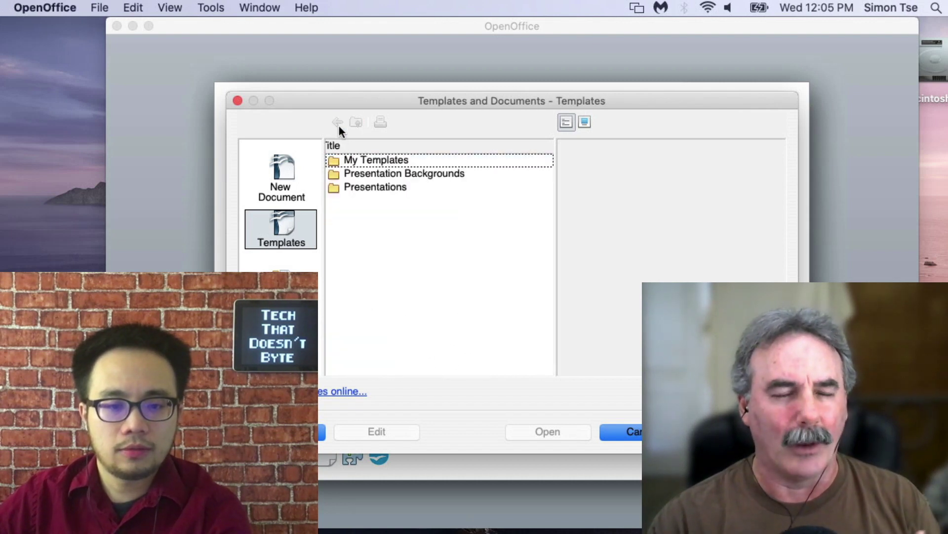
{"action": "double_click", "coordinate": [357, 176]}
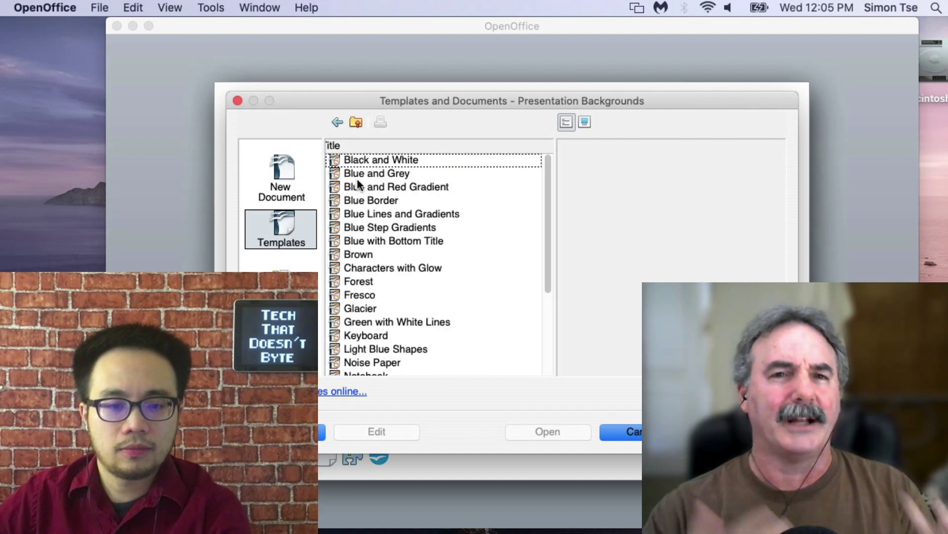
{"action": "scroll", "coordinate": [366, 217], "scroll_direction": "down", "scroll_amount": 3}
{"action": "scroll", "coordinate": [368, 231], "scroll_direction": "up", "scroll_amount": 5}
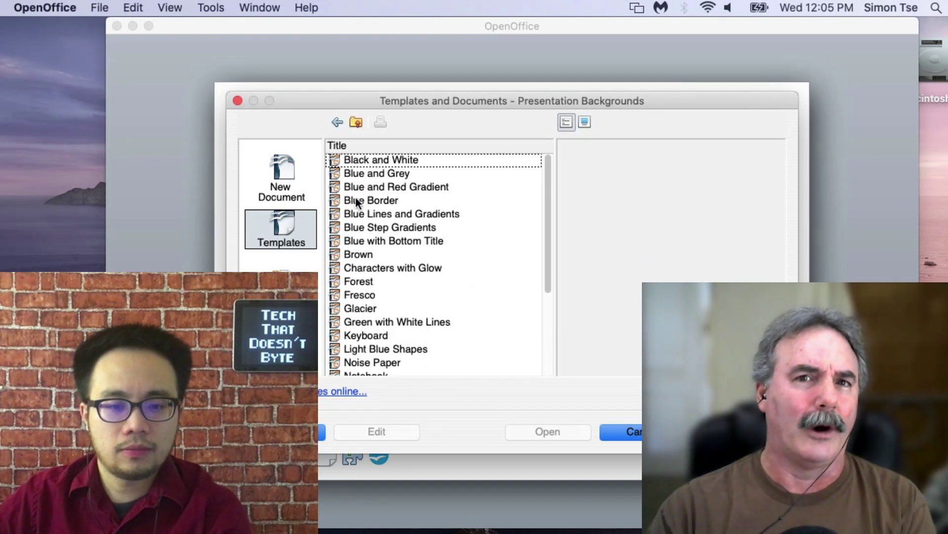
{"action": "left_click", "coordinate": [339, 124]}
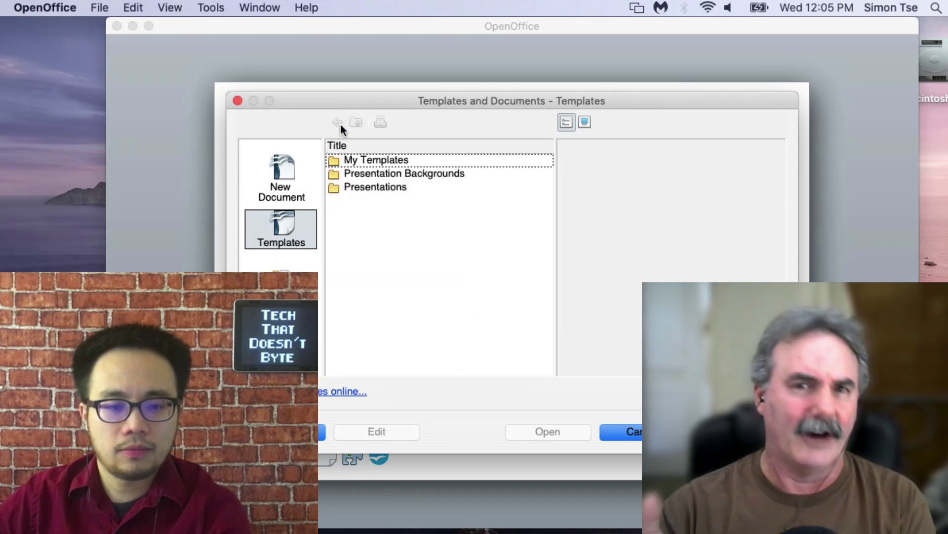
View the details of the Introducing a New Product presentation template, recheck My Templates, and close the templates browser
{"action": "left_click", "coordinate": [375, 177]}
{"action": "double_click", "coordinate": [375, 182]}
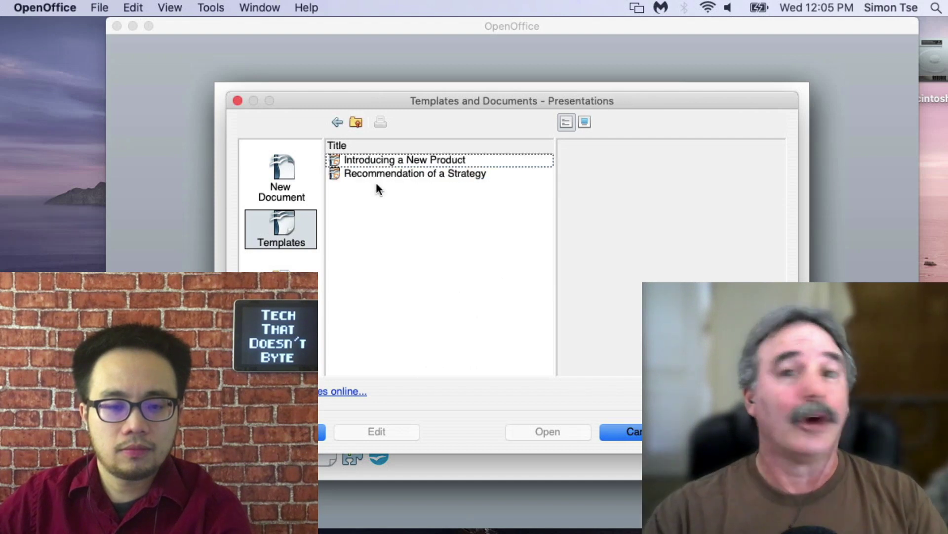
{"action": "left_click", "coordinate": [369, 166]}
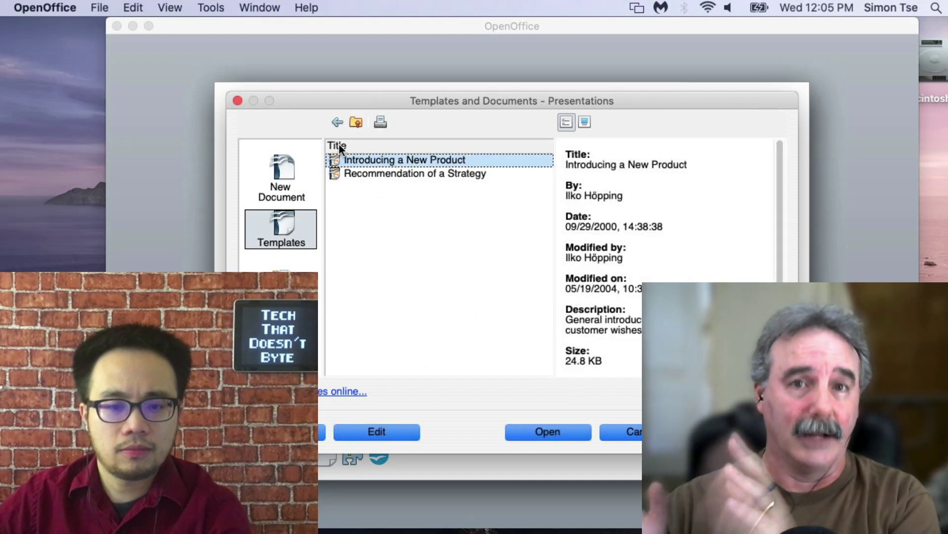
{"action": "left_click", "coordinate": [333, 127]}
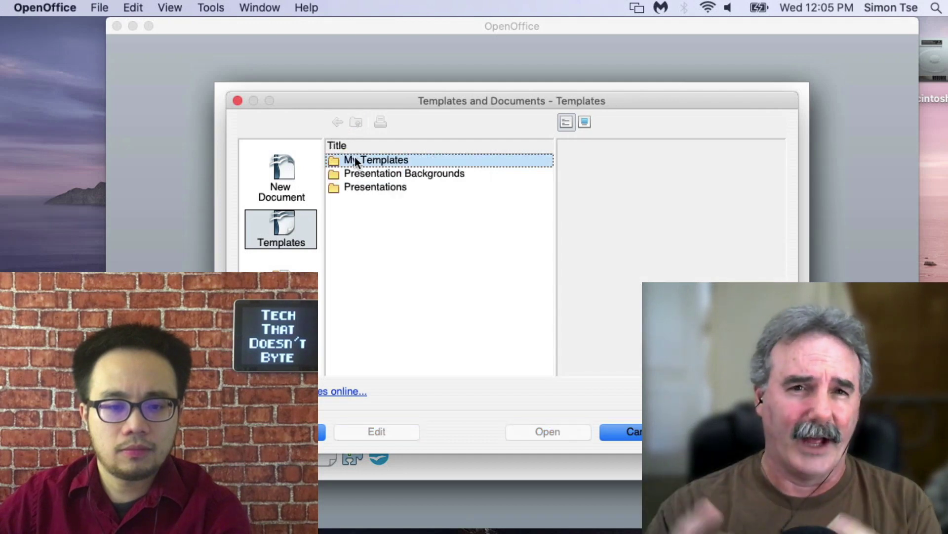
{"action": "double_click", "coordinate": [355, 156]}
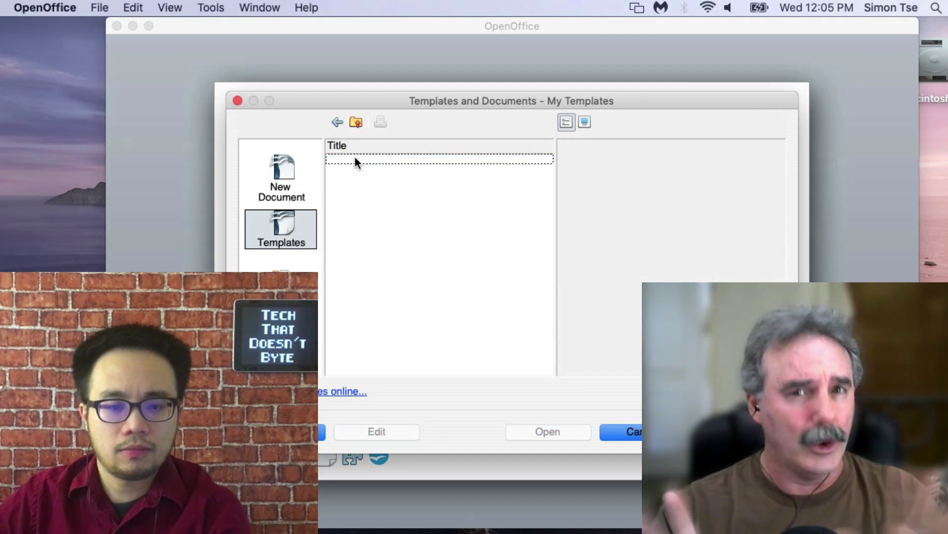
{"action": "left_click", "coordinate": [338, 123]}
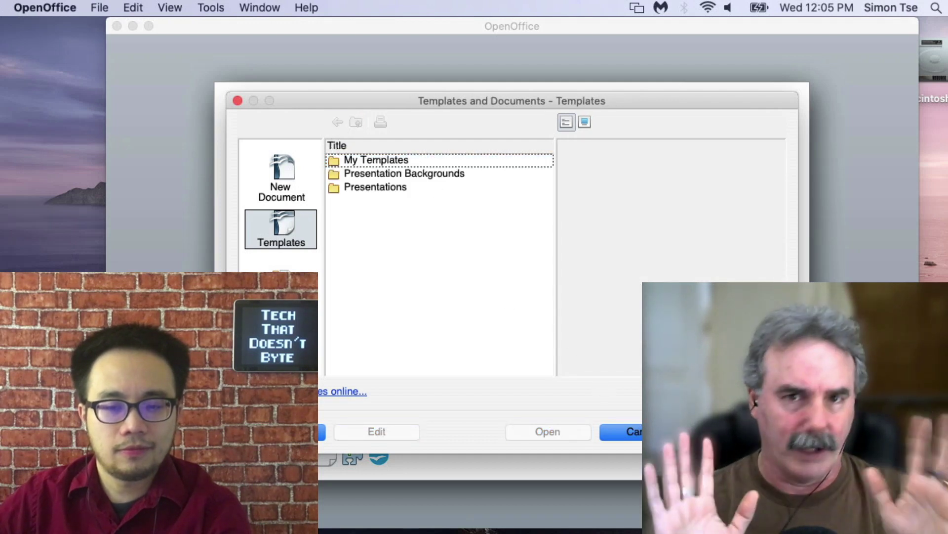
{"action": "left_click", "coordinate": [627, 429]}
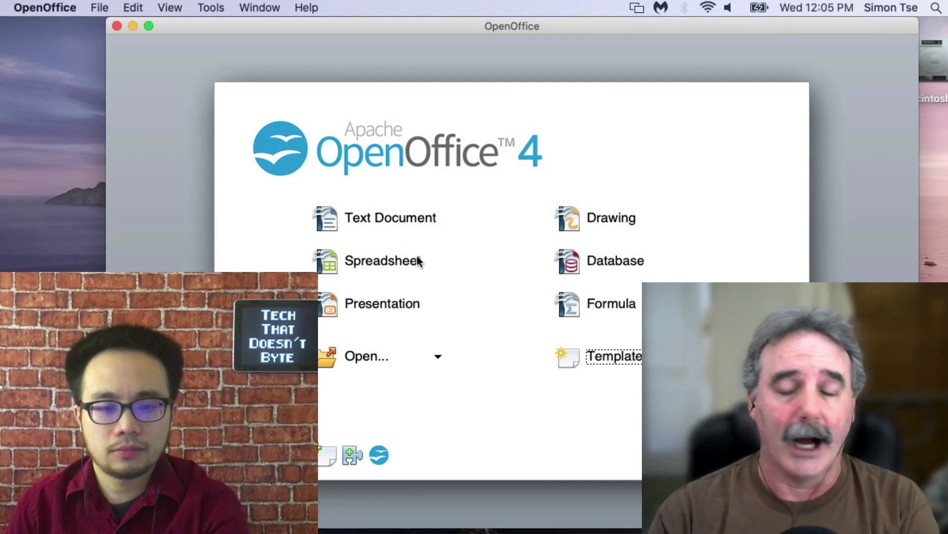
Create a blank text document in an enlarged window and make its first line a bullet, hiding the floating bullets toolbar
{"action": "left_click", "coordinate": [384, 221]}
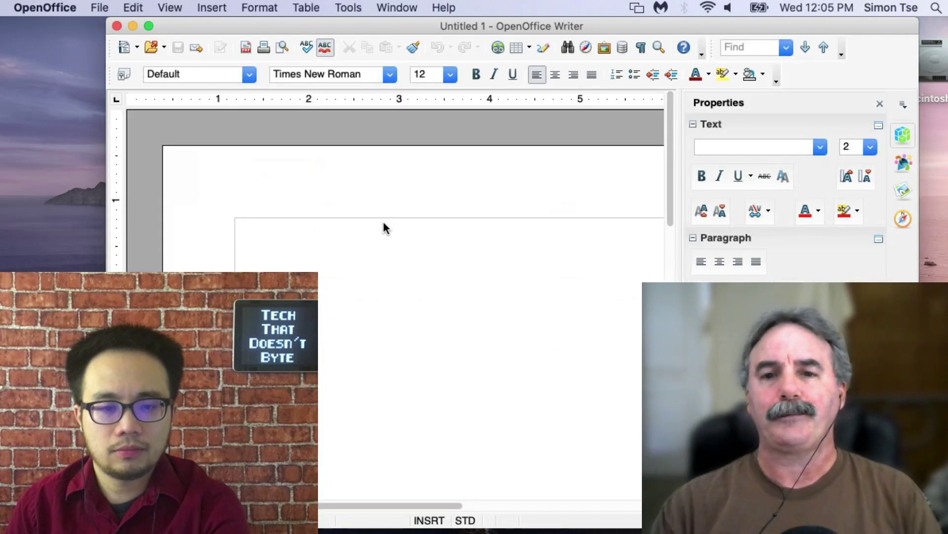
{"action": "double_click", "coordinate": [402, 23]}
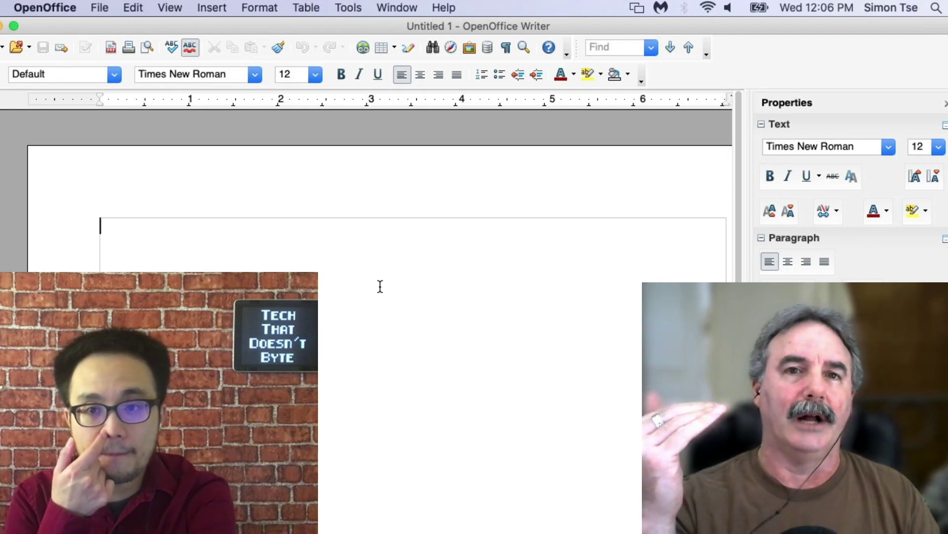
{"action": "left_click", "coordinate": [496, 80]}
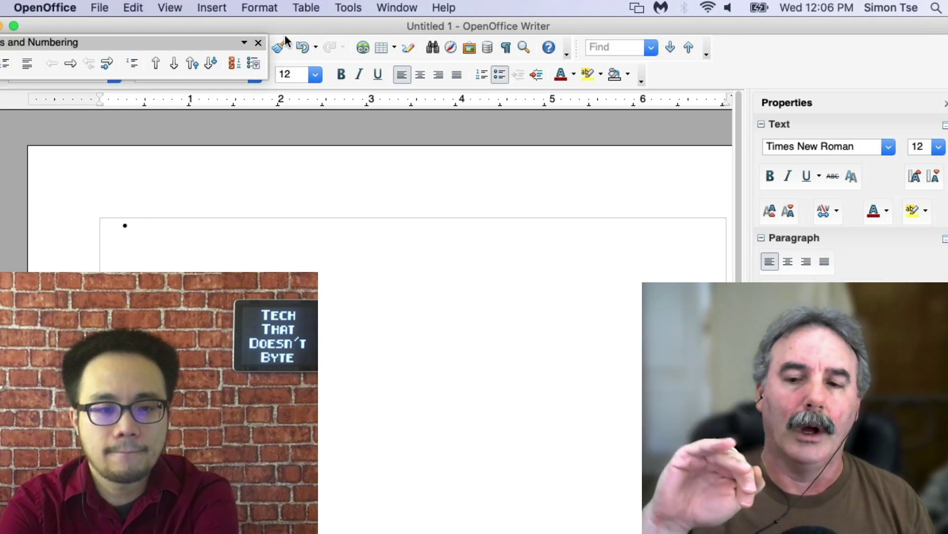
{"action": "left_click", "coordinate": [259, 43]}
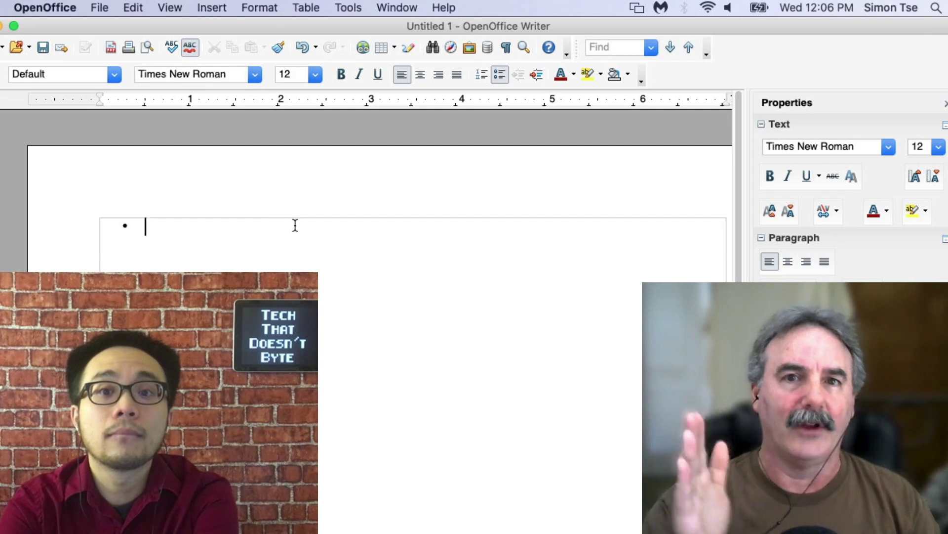
Set the document's zoom factor to a variable value of 200 %
{"action": "left_click", "coordinate": [171, 8]}
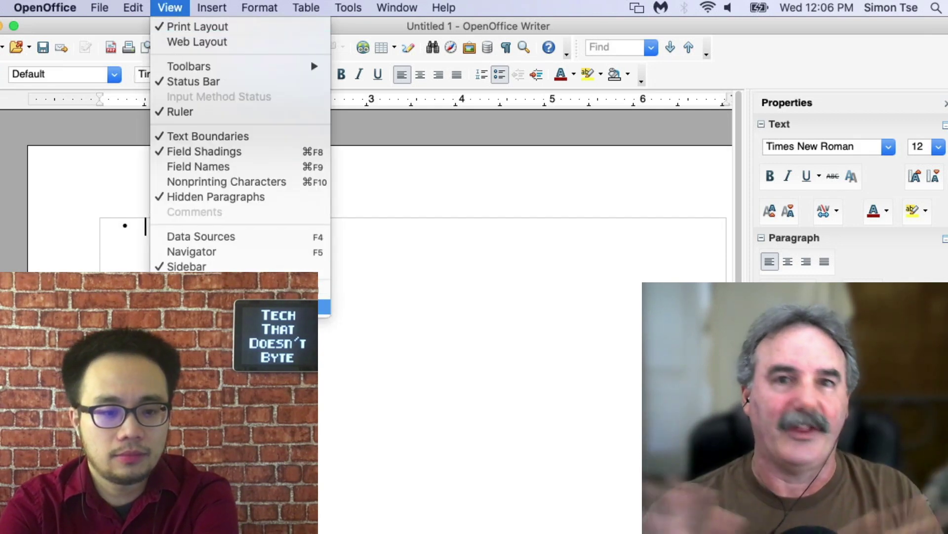
{"action": "left_click", "coordinate": [321, 307]}
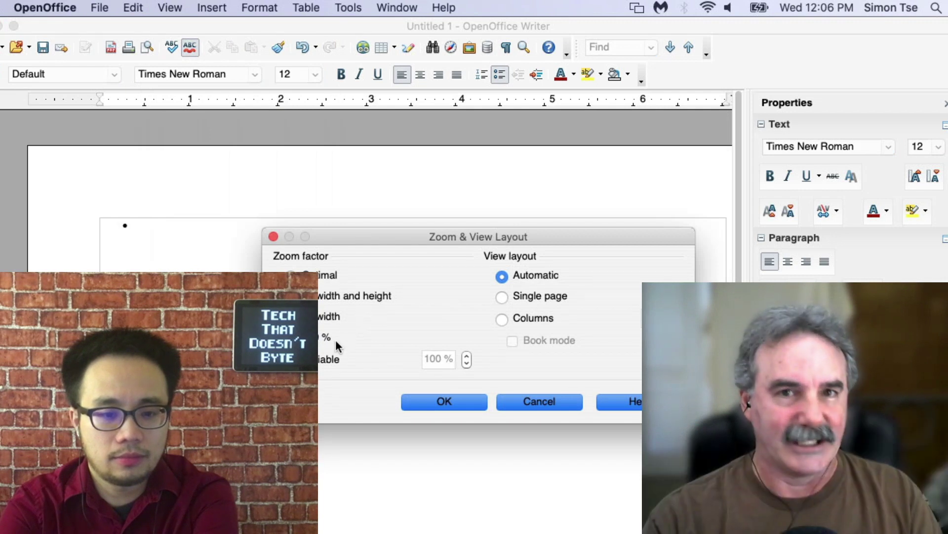
{"action": "left_click", "coordinate": [315, 358]}
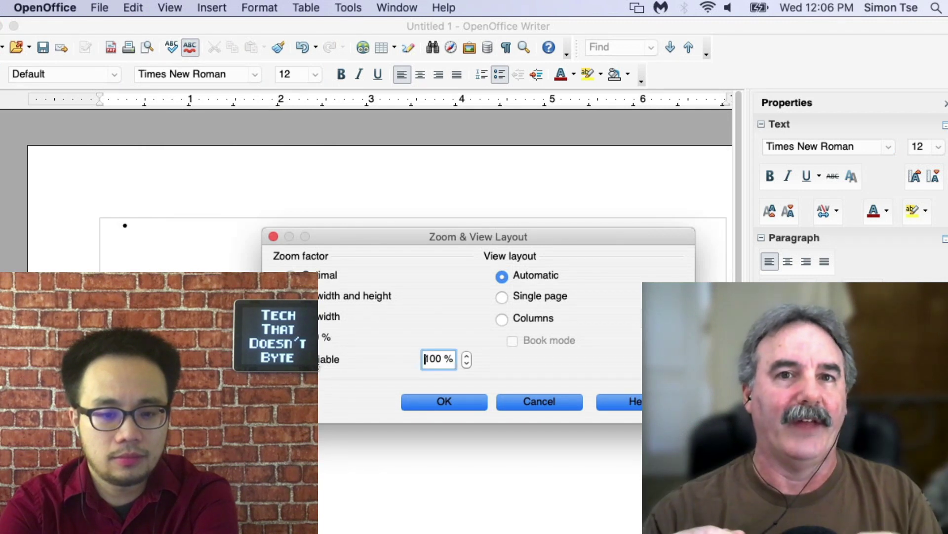
{"action": "double_click", "coordinate": [440, 359]}
{"action": "type", "text": "200"}
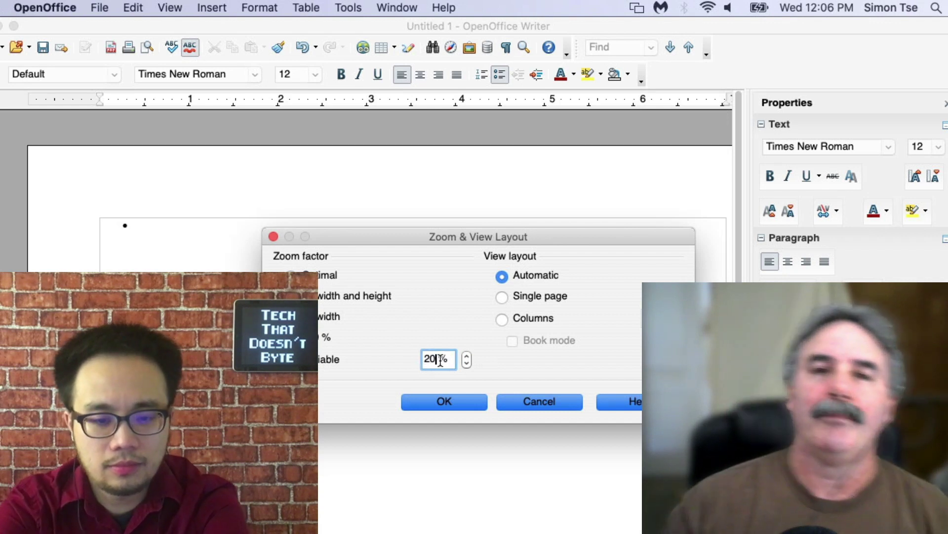
{"action": "key", "text": "Return"}
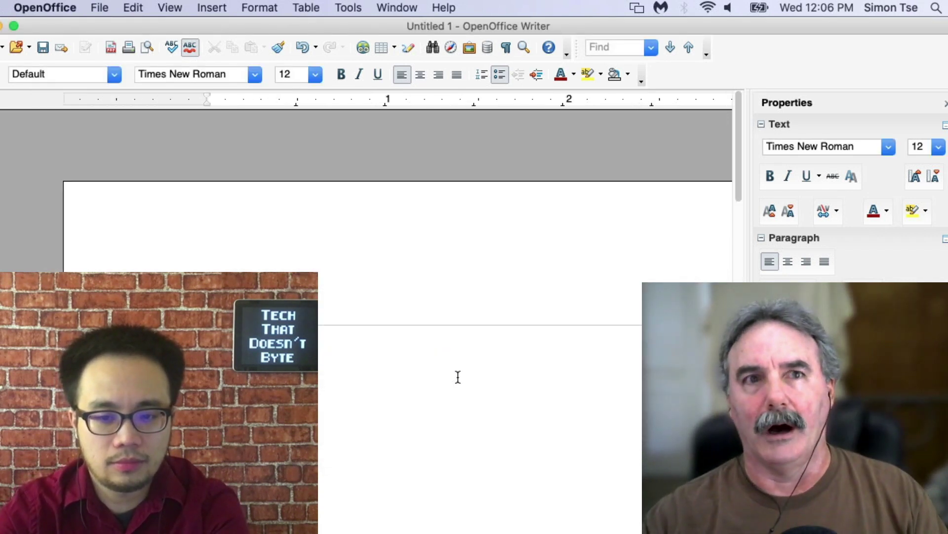
{"action": "scroll", "coordinate": [458, 377], "scroll_direction": "right", "scroll_amount": 9}
{"action": "scroll", "coordinate": [509, 369], "scroll_direction": "down", "scroll_amount": 1}
{"action": "scroll", "coordinate": [509, 369], "scroll_direction": "left", "scroll_amount": 6}
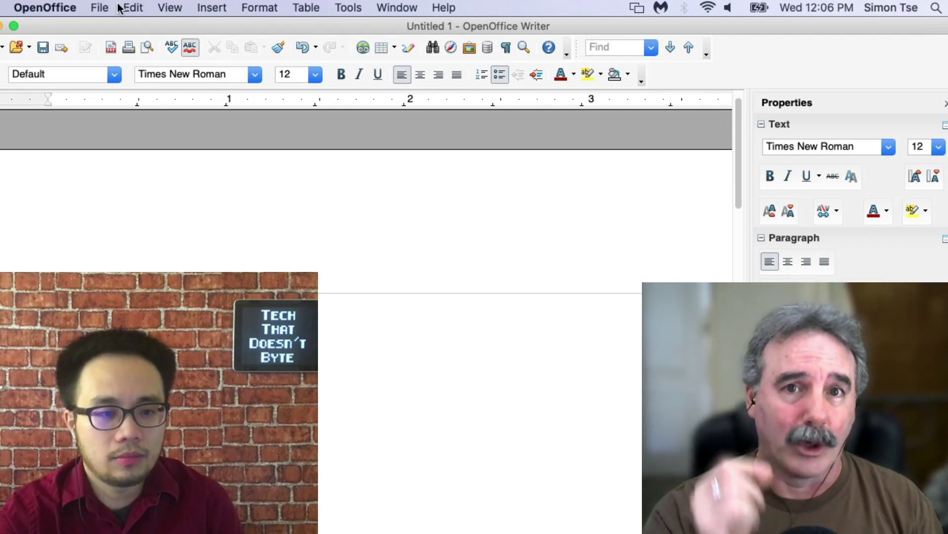
Inspect the file type options for exporting the document directly as PDF, and leave without saving
{"action": "left_click", "coordinate": [99, 7]}
{"action": "left_click", "coordinate": [99, 7]}
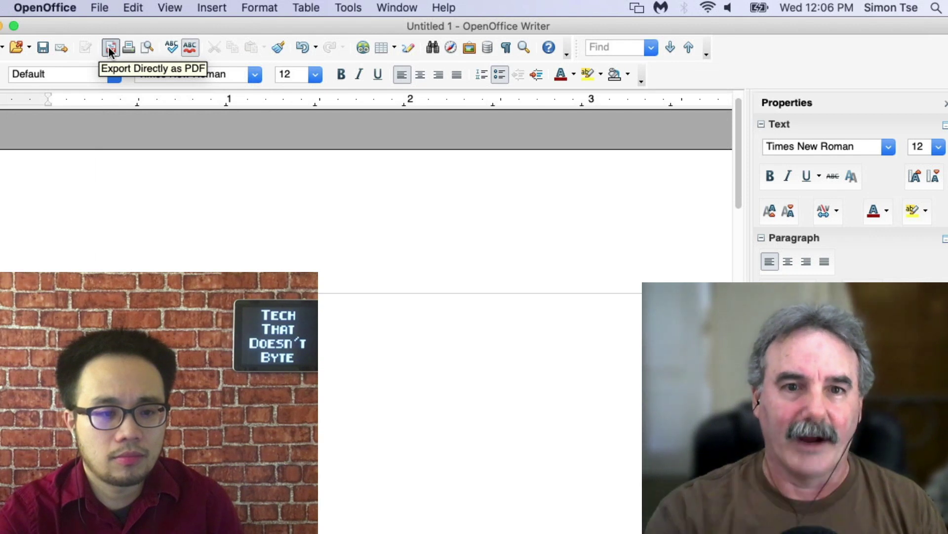
{"action": "left_click", "coordinate": [110, 49]}
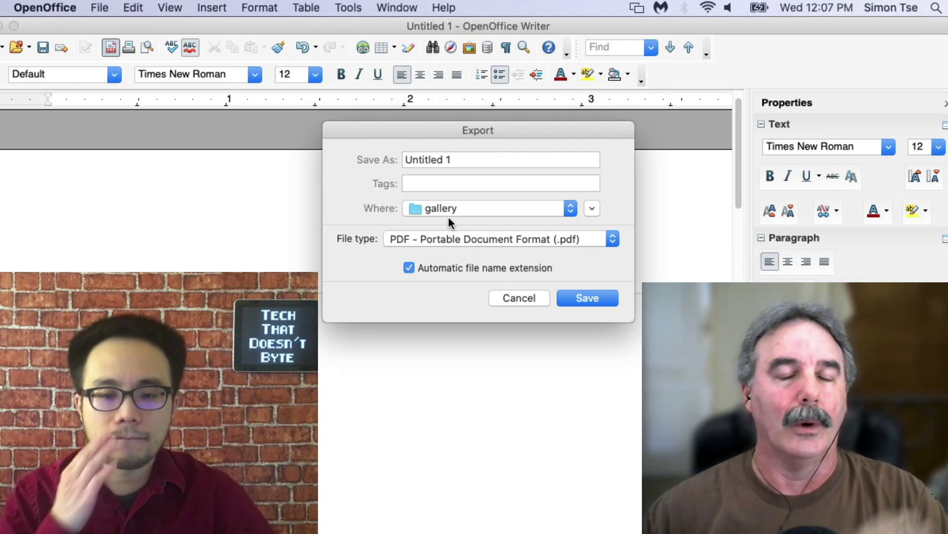
{"action": "left_click", "coordinate": [454, 237]}
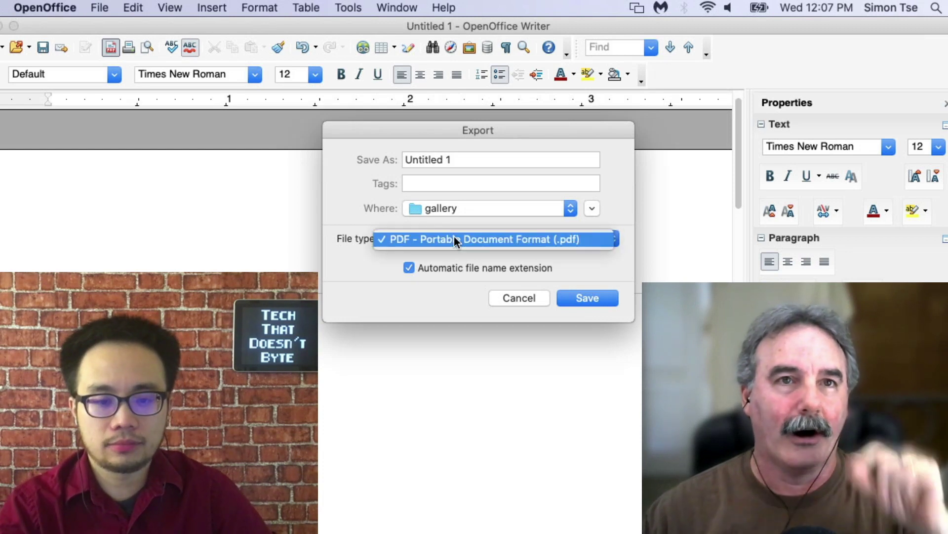
{"action": "left_click", "coordinate": [360, 218]}
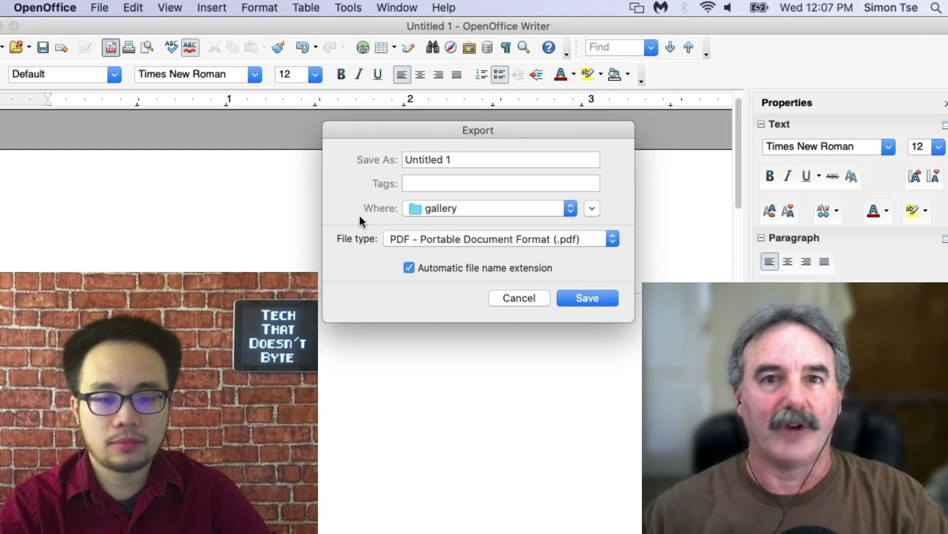
{"action": "left_click", "coordinate": [514, 299]}
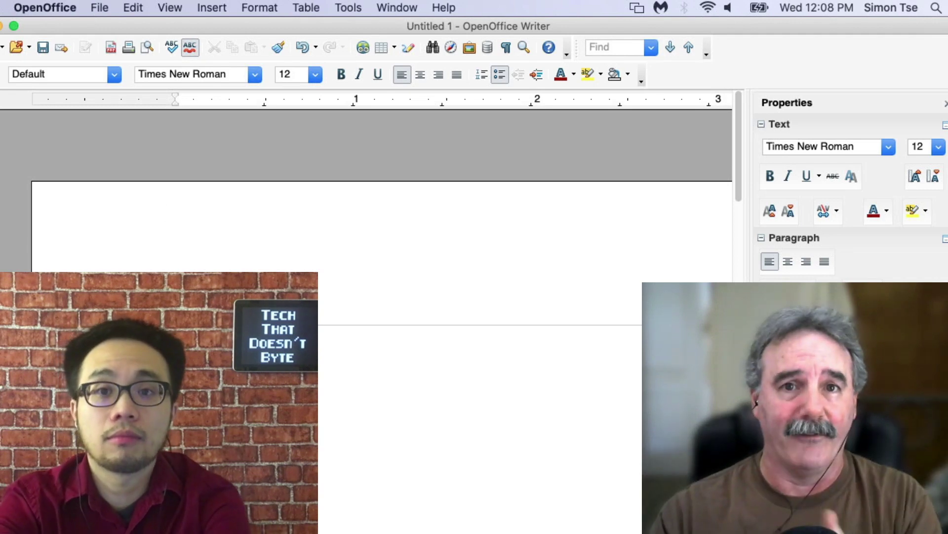
Enter a short sample text ending in "Test" on the bulleted first line
{"action": "type", "text": "o "}
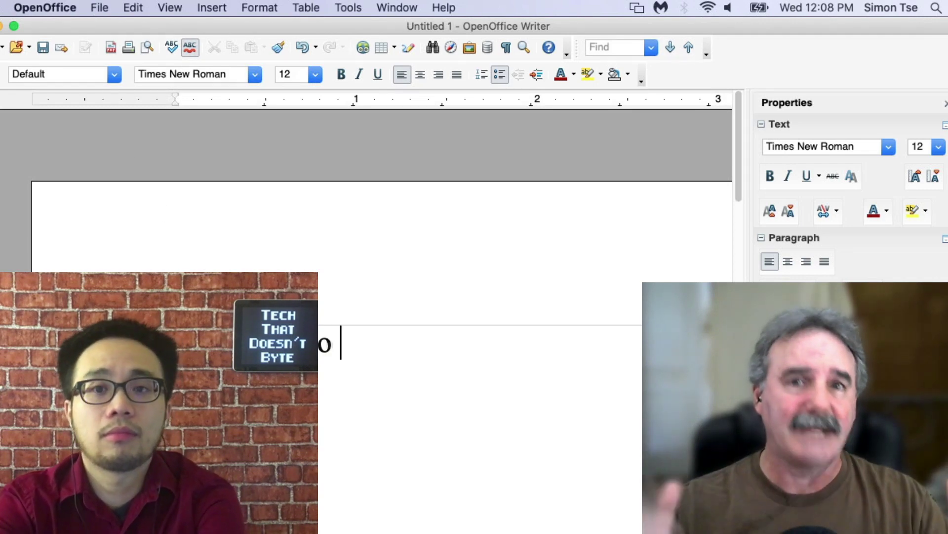
{"action": "type", "text": "Test"}
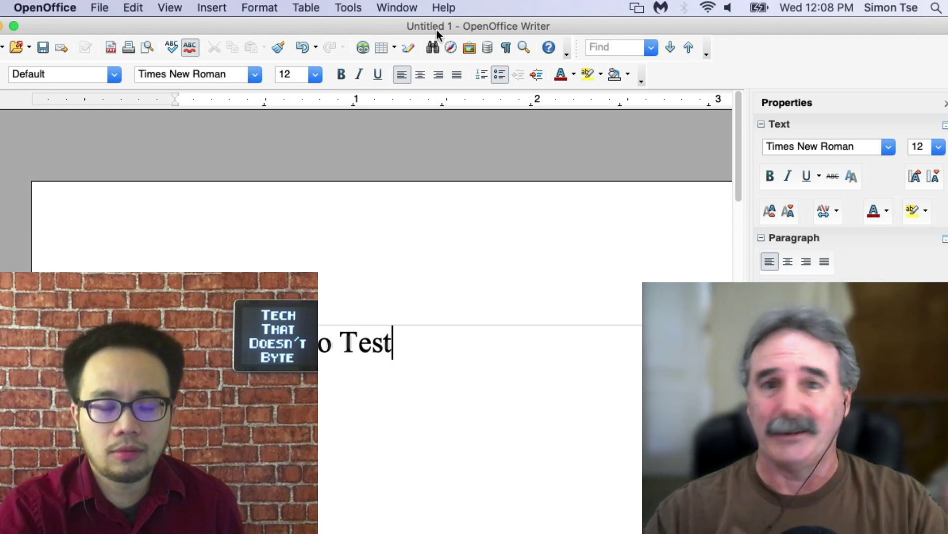
Restore the document window to its smaller size and shift it slightly on the desktop
{"action": "double_click", "coordinate": [438, 28]}
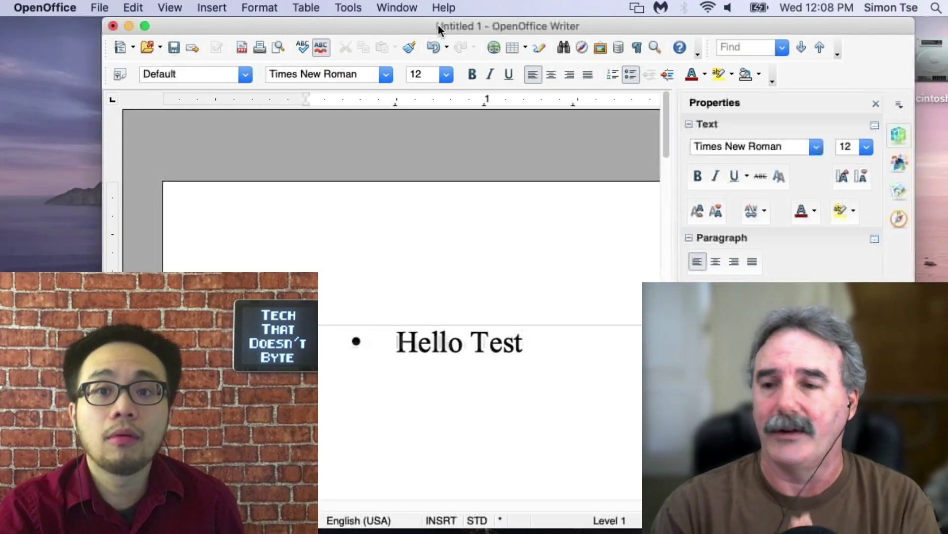
{"action": "left_click_drag", "start_coordinate": [438, 26], "coordinate": [427, 23]}
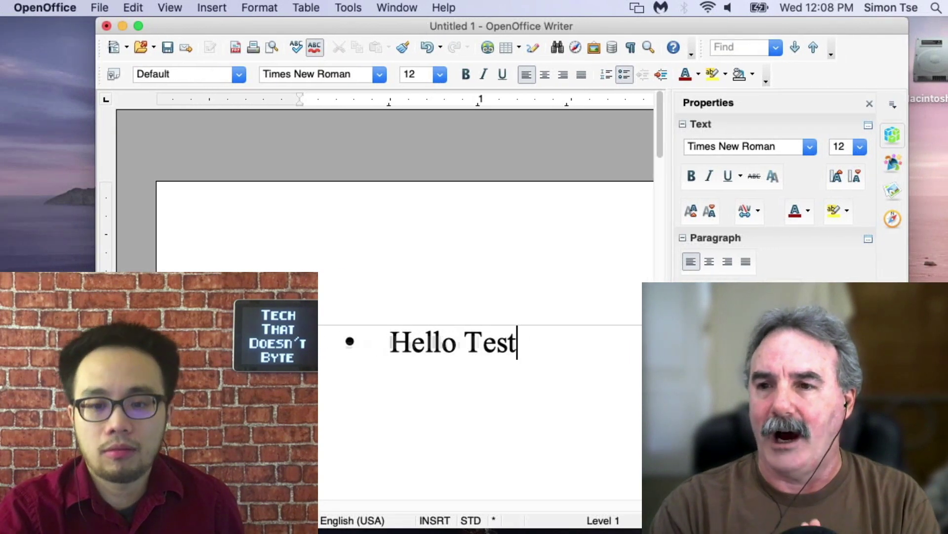
{"action": "scroll", "coordinate": [595, 384], "scroll_direction": "down", "scroll_amount": 2}
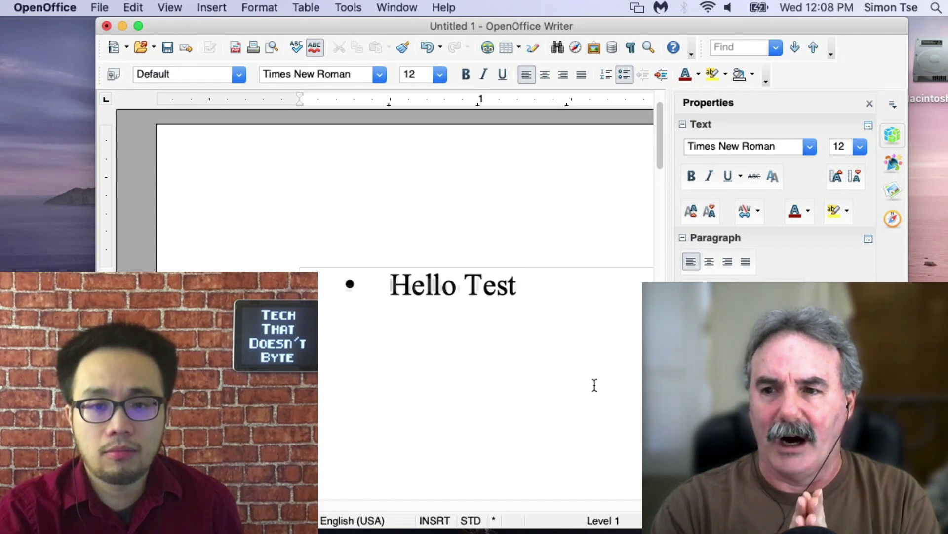
{"action": "scroll", "coordinate": [595, 385], "scroll_direction": "down", "scroll_amount": 1}
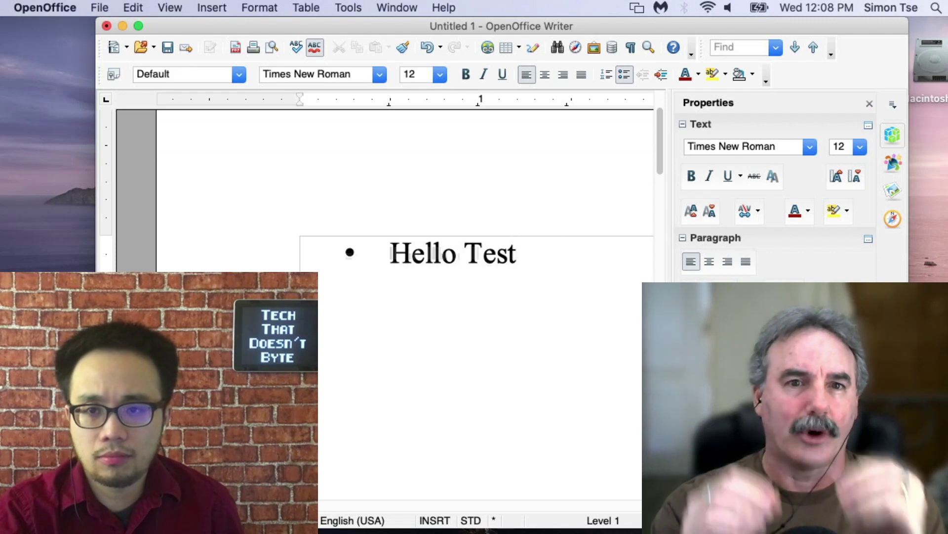
{"action": "left_click_drag", "start_coordinate": [480, 29], "coordinate": [460, 35]}
{"action": "left_click", "coordinate": [160, 9]}
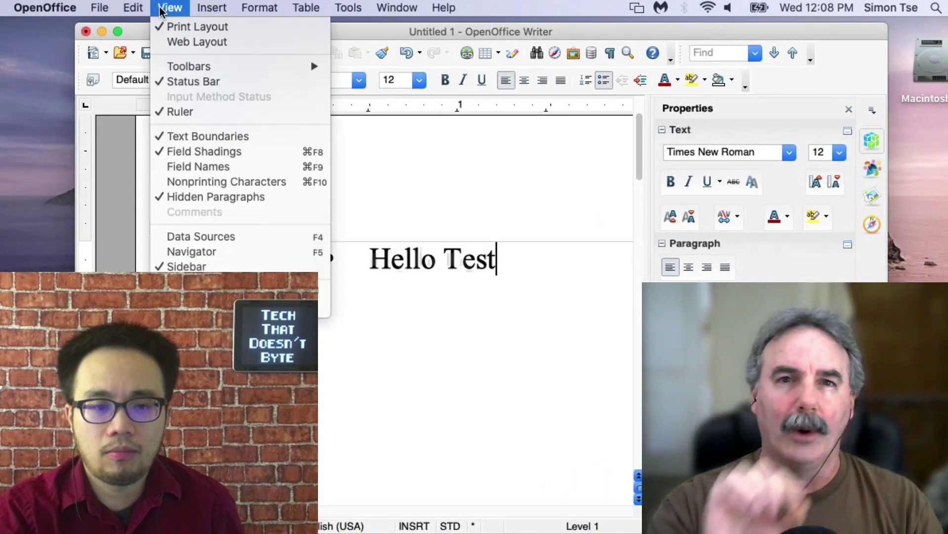
{"action": "left_click", "coordinate": [161, 9]}
Replace the bulleted sample line with the plain, unbulleted text "Support"
{"action": "triple_click", "coordinate": [451, 258]}
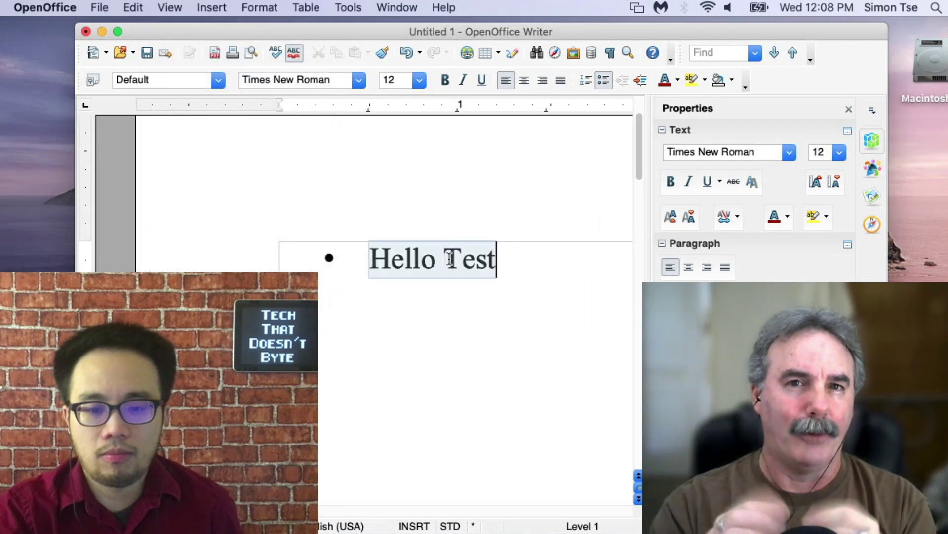
{"action": "key", "text": "BackSpace"}
{"action": "key", "text": "BackSpace"}
{"action": "type", "text": "Su"}
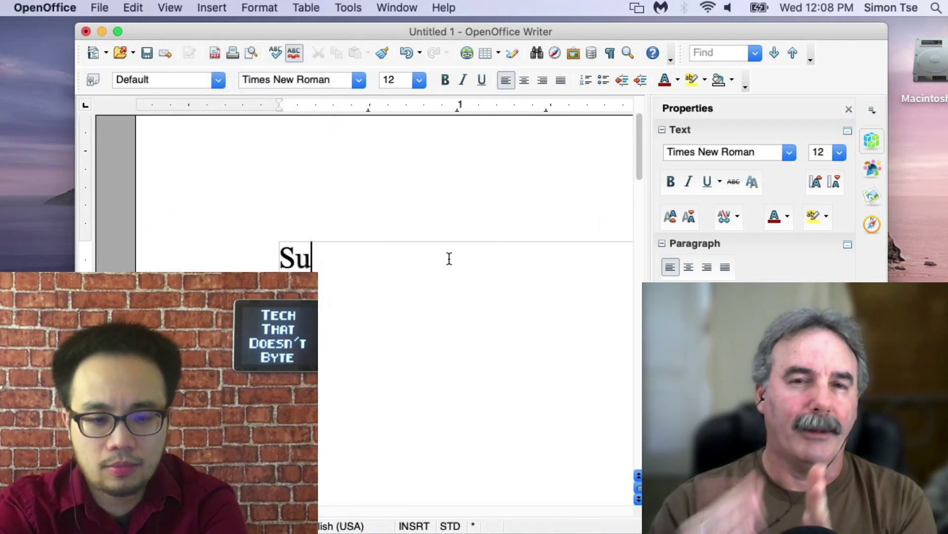
{"action": "type", "text": "pport"}
Reduce the document's zoom factor through the zoom and view layout settings and enlarge the document window
{"action": "left_click", "coordinate": [171, 8]}
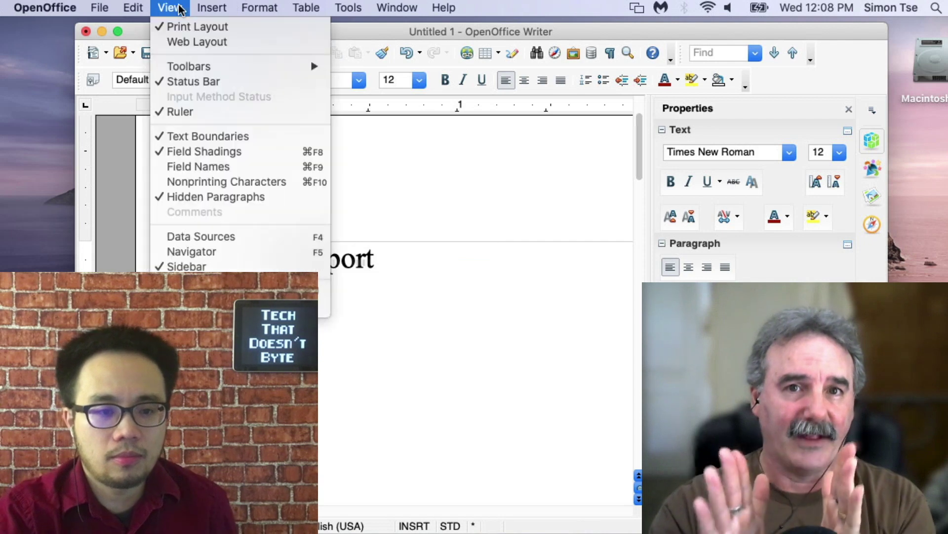
{"action": "left_click", "coordinate": [186, 307]}
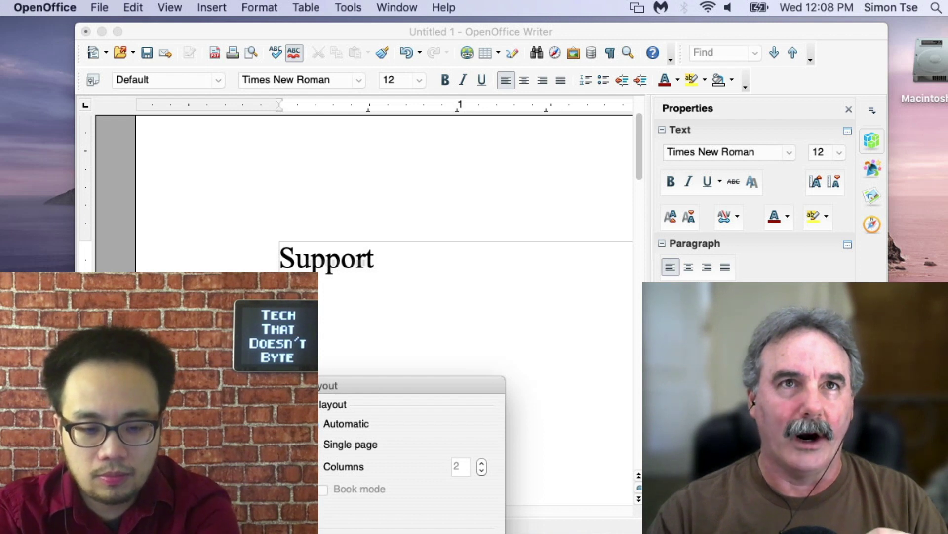
{"action": "key", "text": "Return"}
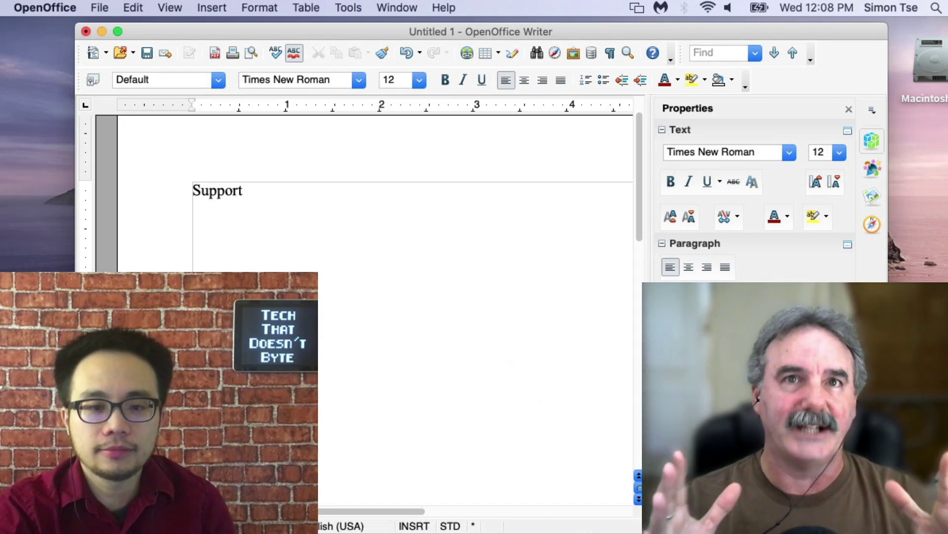
{"action": "double_click", "coordinate": [397, 34]}
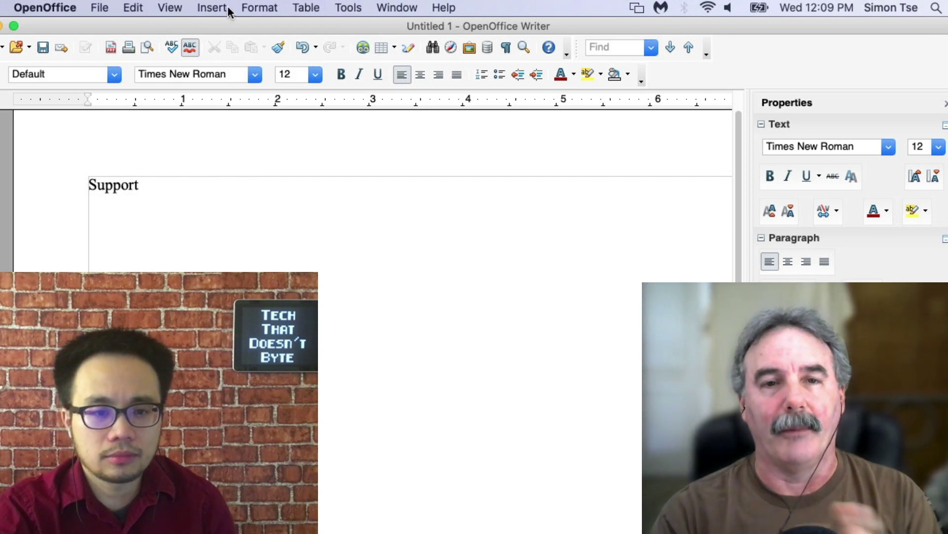
Examine the default page style's paper format, margin and layout settings, and leave them without making changes
{"action": "left_click", "coordinate": [269, 7]}
{"action": "mouse_move", "coordinate": [312, 6]}
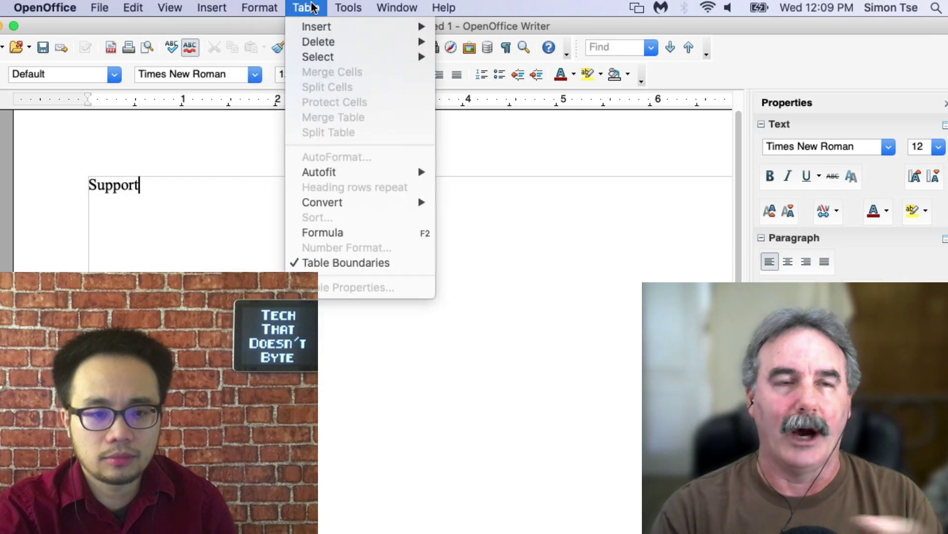
{"action": "mouse_move", "coordinate": [280, 5]}
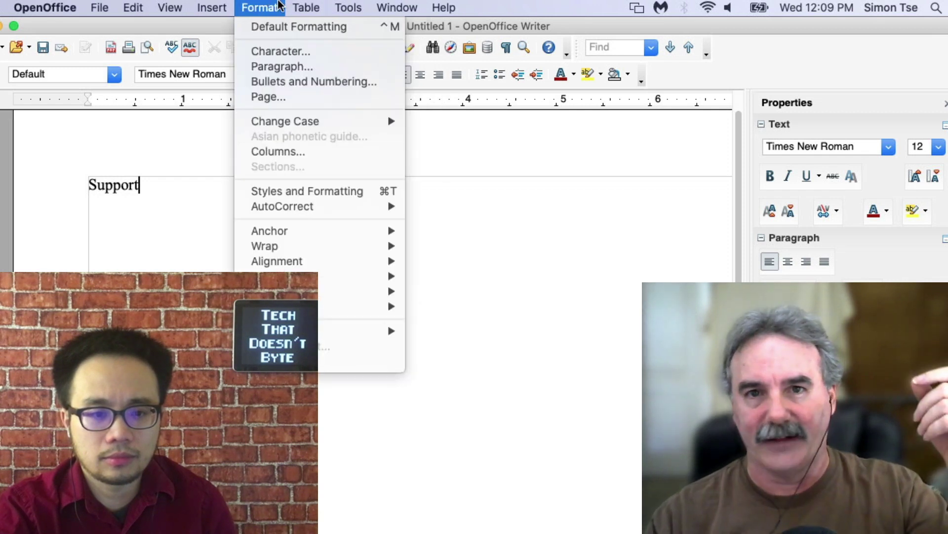
{"action": "left_click", "coordinate": [289, 97]}
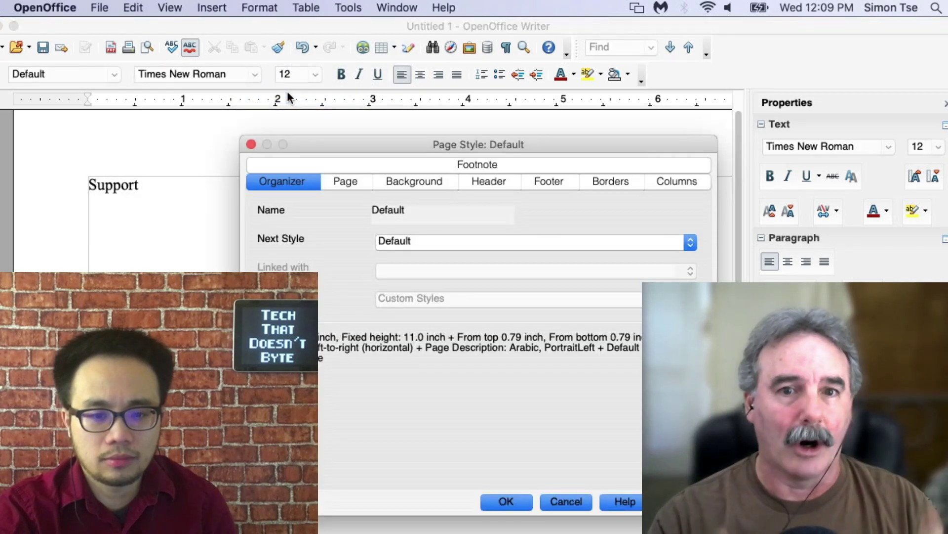
{"action": "left_click", "coordinate": [361, 179]}
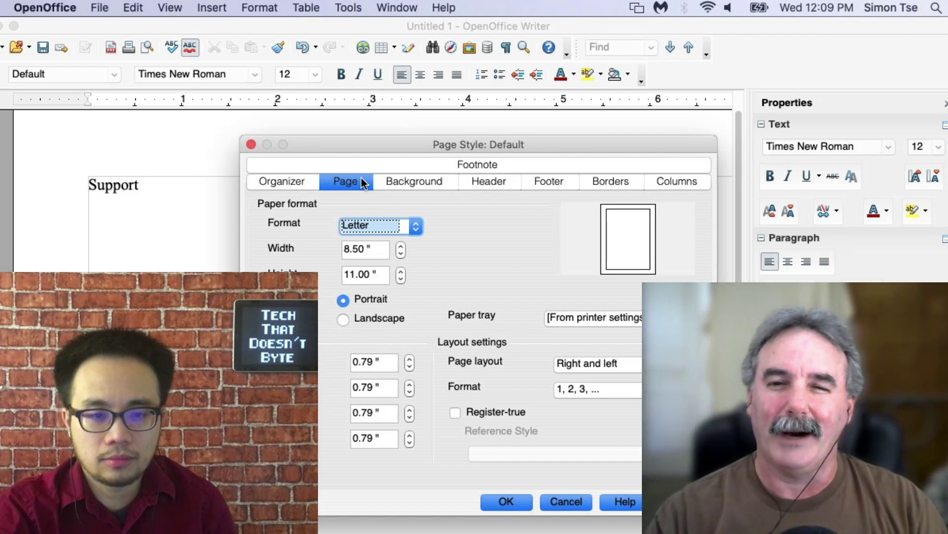
{"action": "left_click_drag", "start_coordinate": [402, 146], "coordinate": [397, 134]}
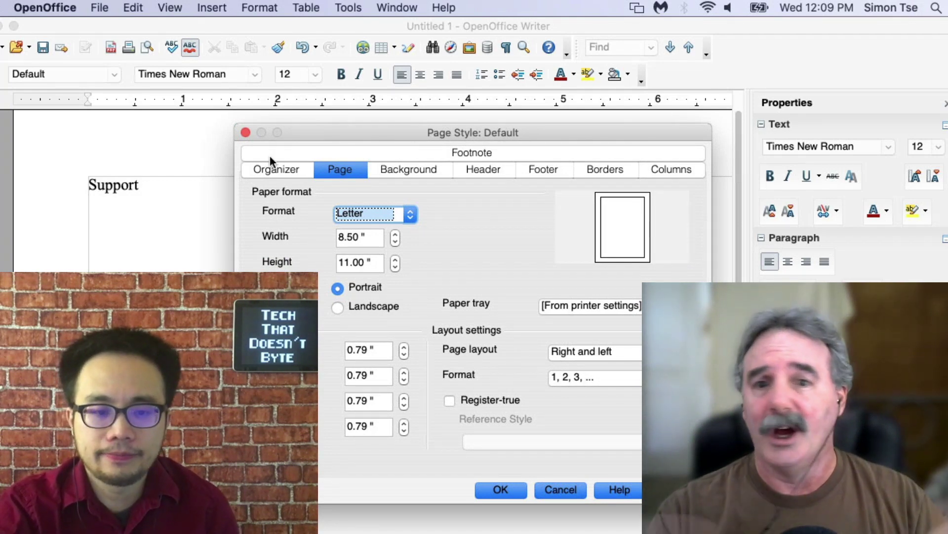
{"action": "left_click", "coordinate": [246, 132]}
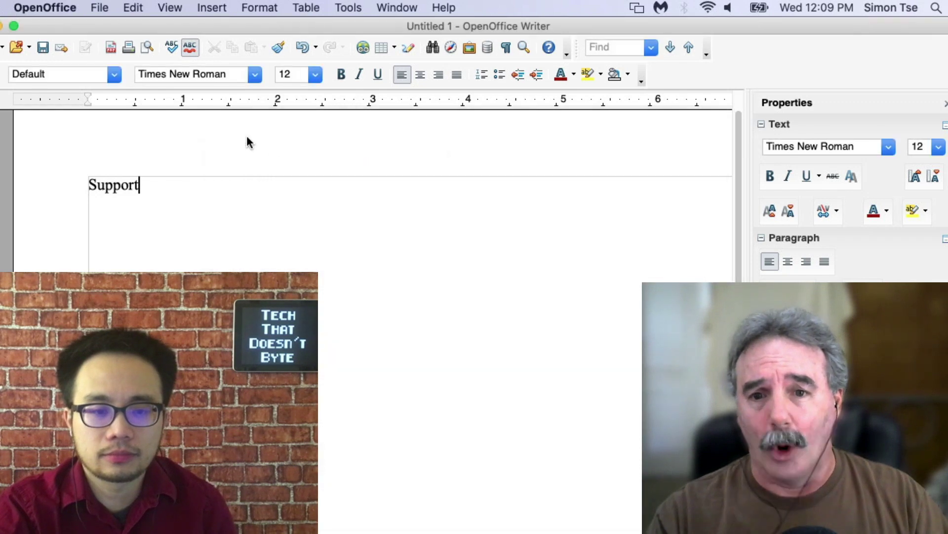
Inspect the file types offered for saving the text document, including the Microsoft Word formats, and leave without saving
{"action": "left_click", "coordinate": [98, 7]}
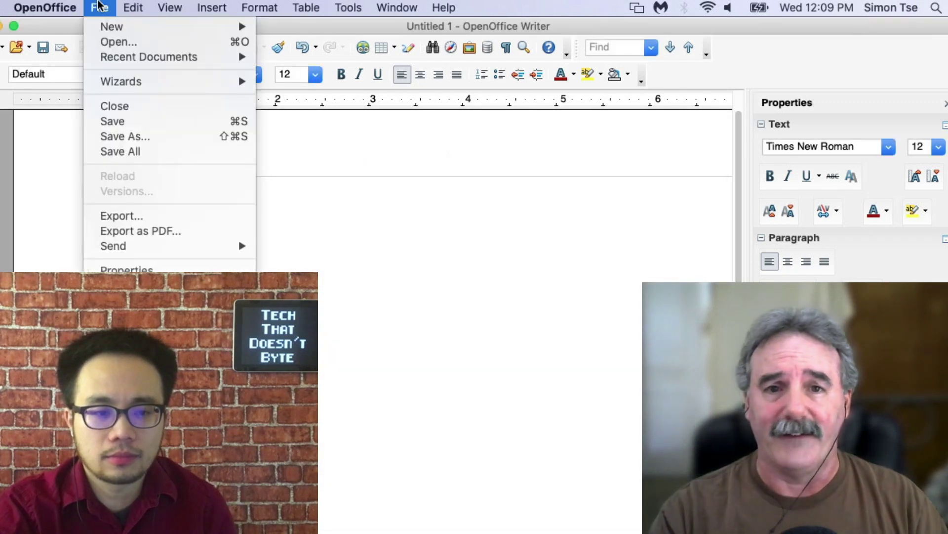
{"action": "left_click", "coordinate": [113, 131]}
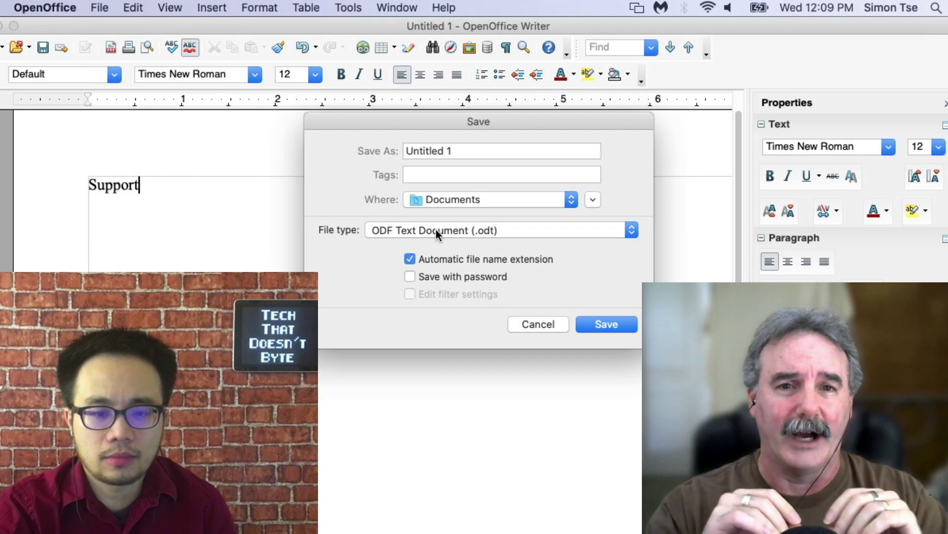
{"action": "left_click", "coordinate": [436, 233]}
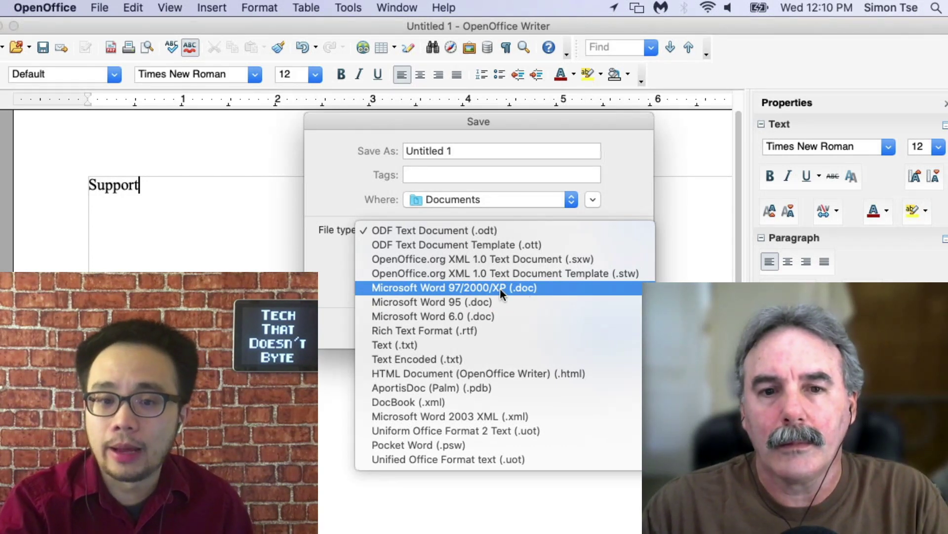
{"action": "key", "text": "Escape"}
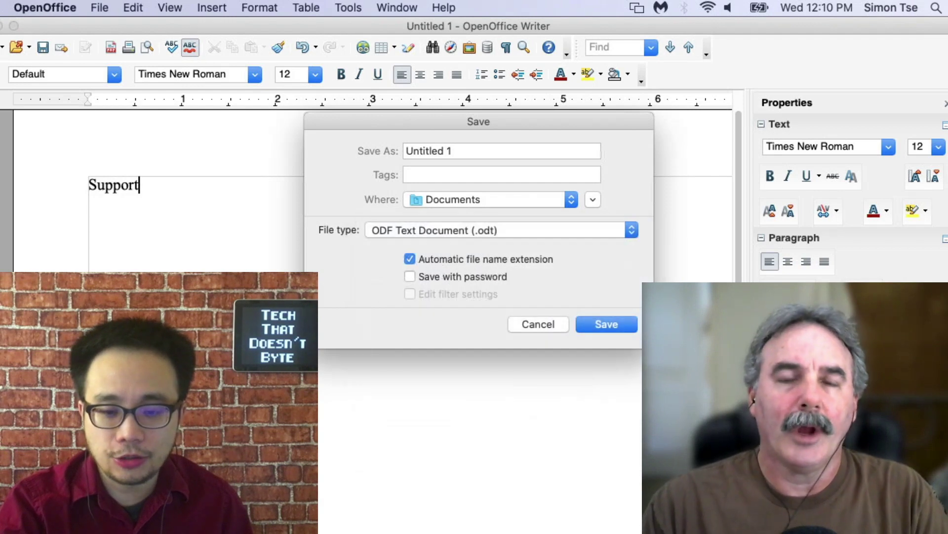
{"action": "left_click", "coordinate": [537, 324]}
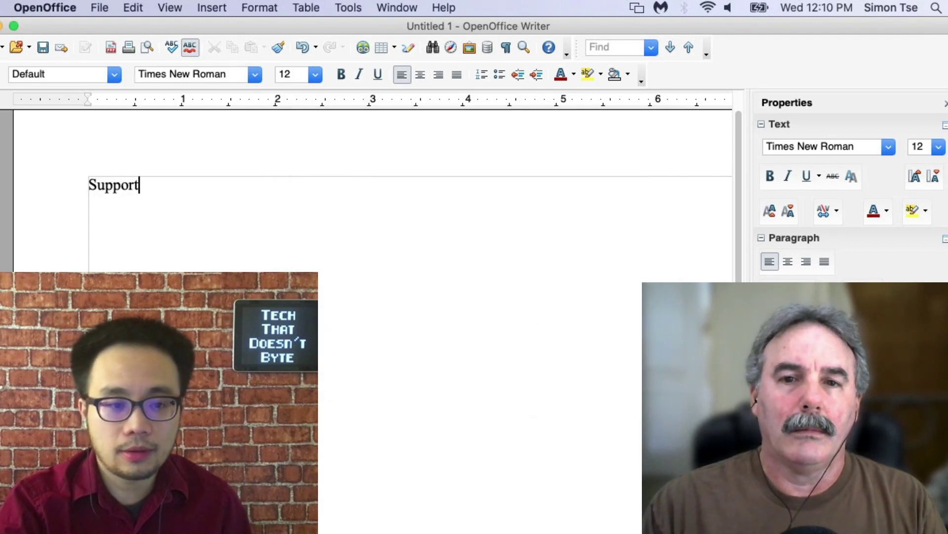
Switch to a blank LibreOffice Writer document, dismiss the tip of the day and release notice, and enlarge its window
{"action": "left_click", "coordinate": [1, 27]}
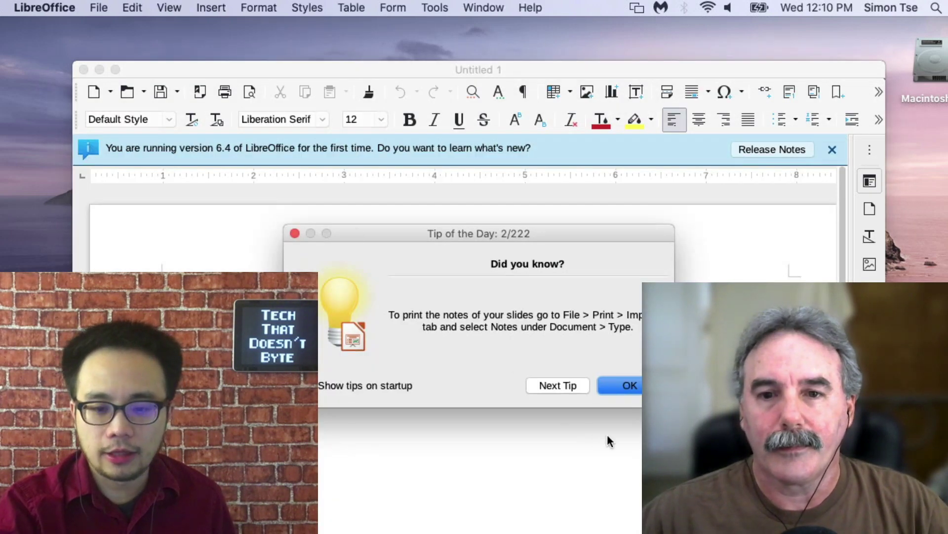
{"action": "left_click", "coordinate": [618, 386]}
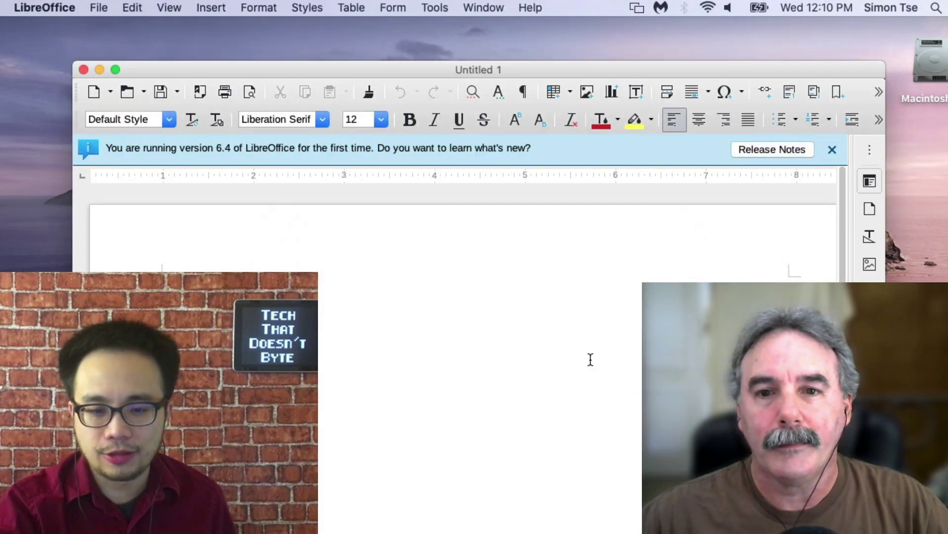
{"action": "double_click", "coordinate": [461, 67]}
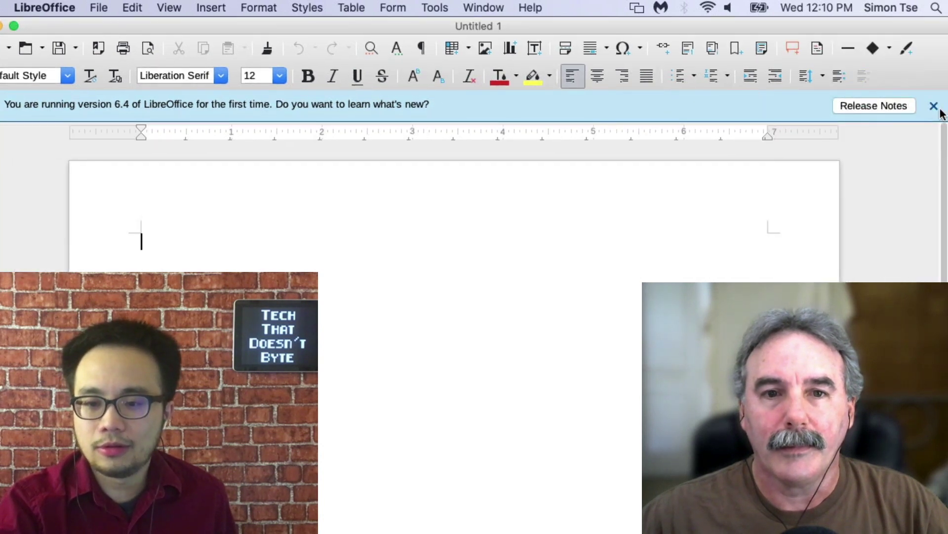
{"action": "left_click", "coordinate": [934, 106]}
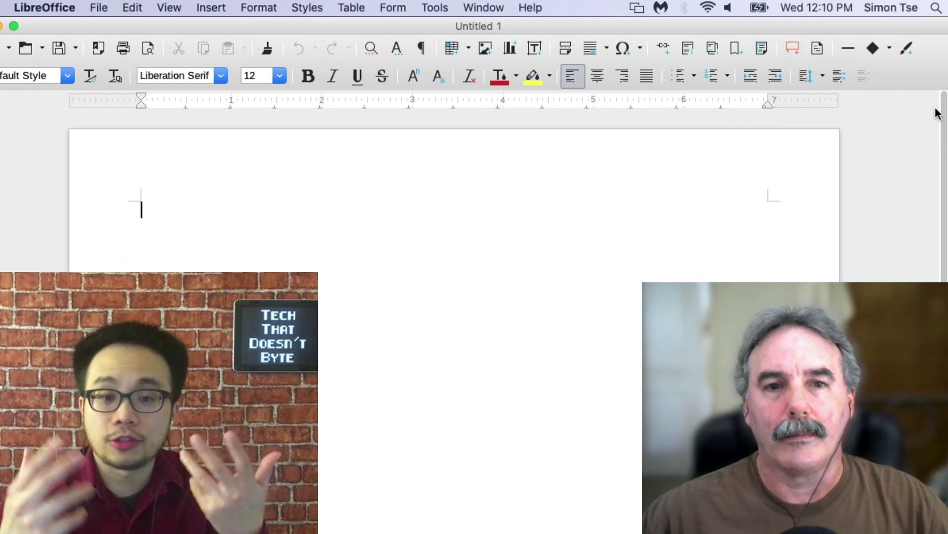
Inspect the file types offered when saving the LibreOffice document under a new name, and leave without saving
{"action": "left_click", "coordinate": [98, 7]}
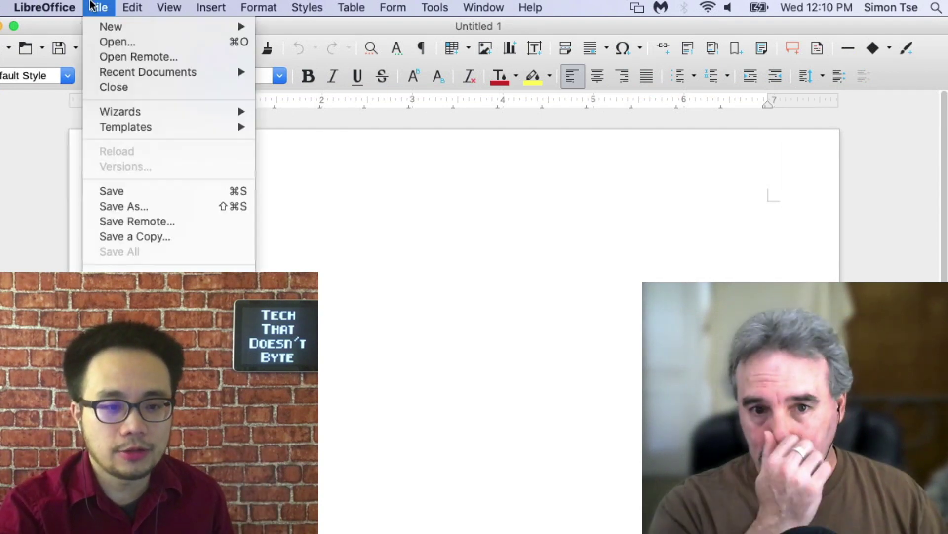
{"action": "left_click", "coordinate": [143, 204]}
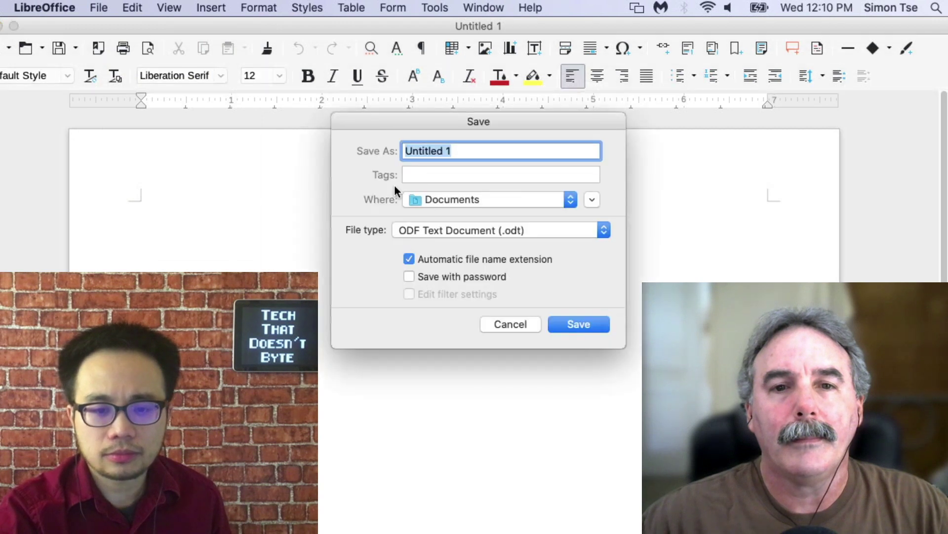
{"action": "left_click", "coordinate": [537, 230]}
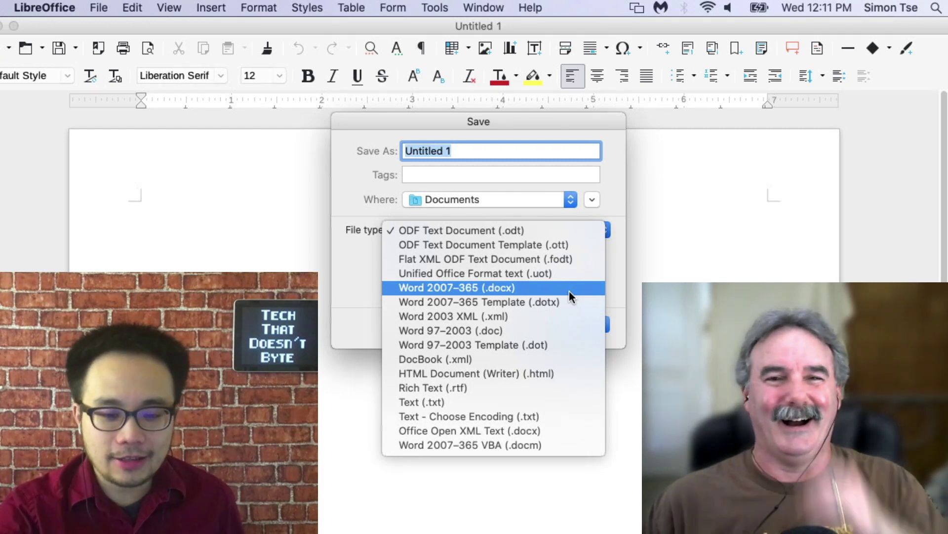
{"action": "left_click", "coordinate": [617, 305]}
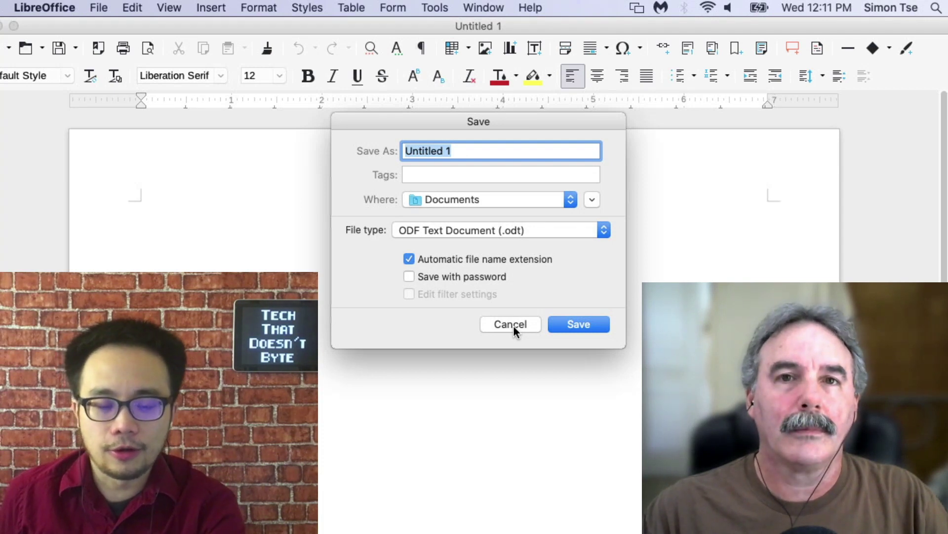
{"action": "left_click", "coordinate": [513, 325]}
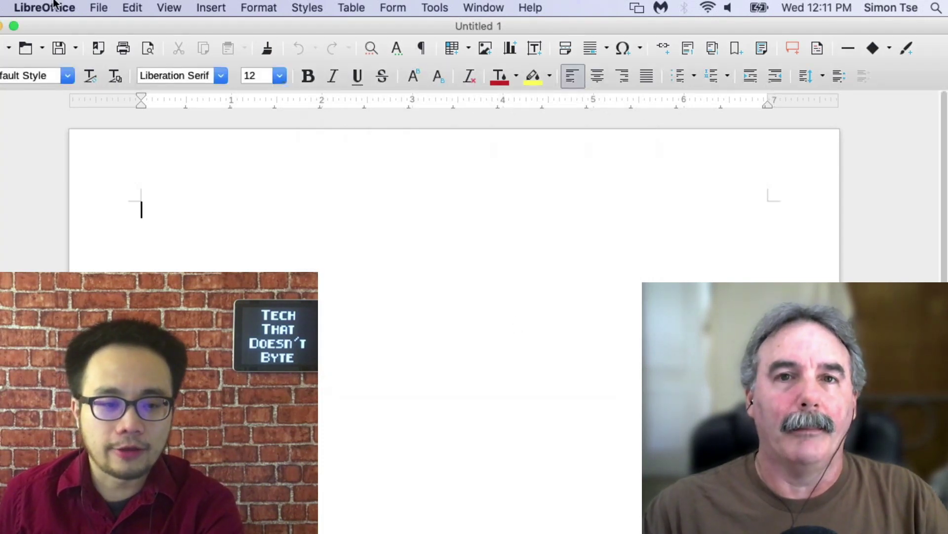
{"action": "left_click", "coordinate": [53, 4]}
{"action": "left_click", "coordinate": [53, 4]}
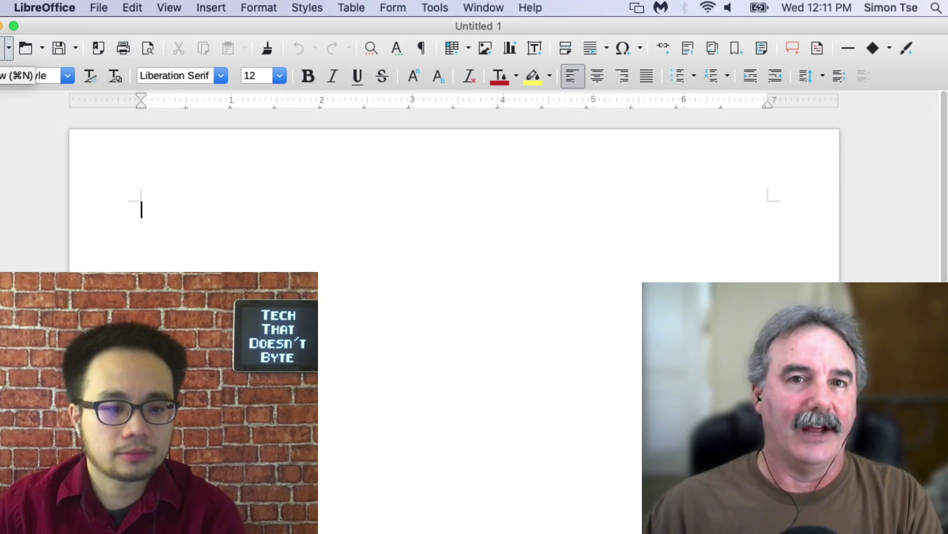
Inspect the direct PDF export dialog for the blank LibreOffice document, and leave without exporting
{"action": "left_click", "coordinate": [96, 51]}
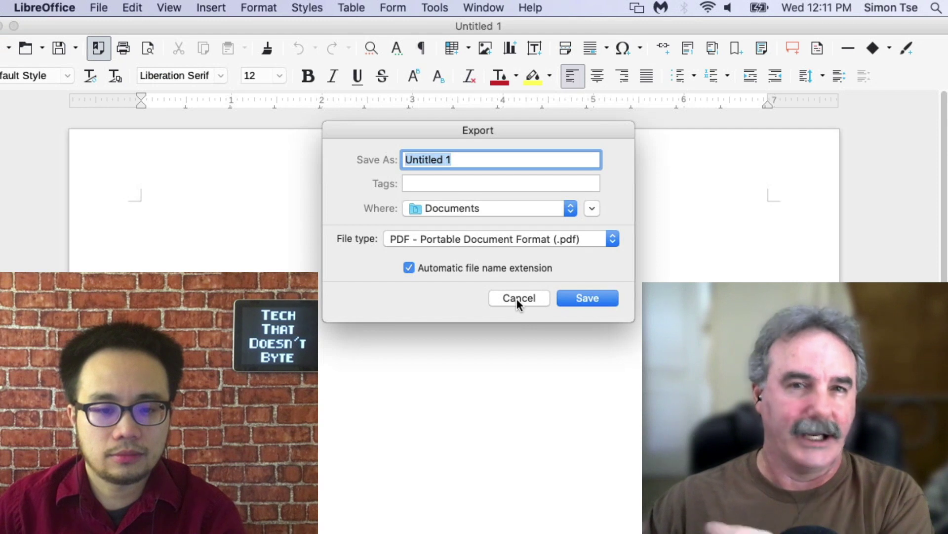
{"action": "left_click", "coordinate": [519, 298]}
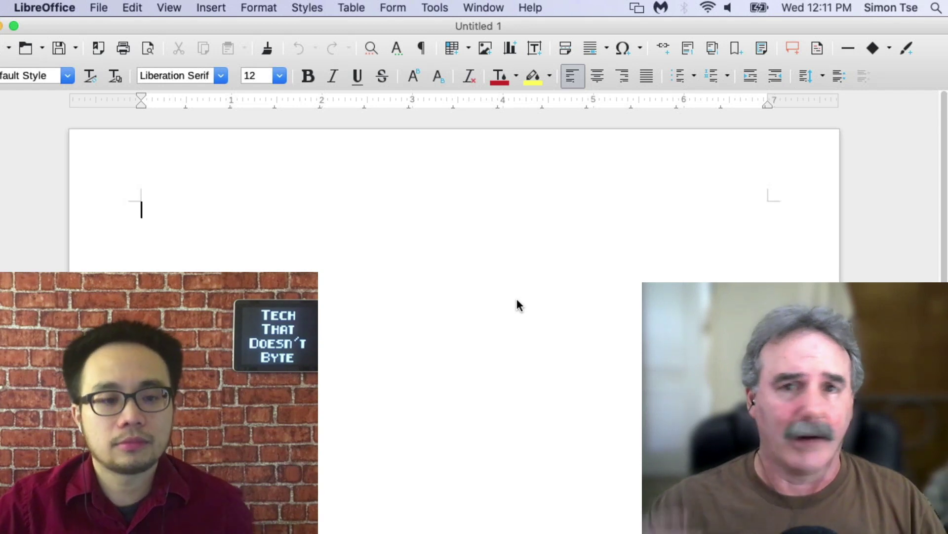
{"action": "left_click", "coordinate": [95, 51]}
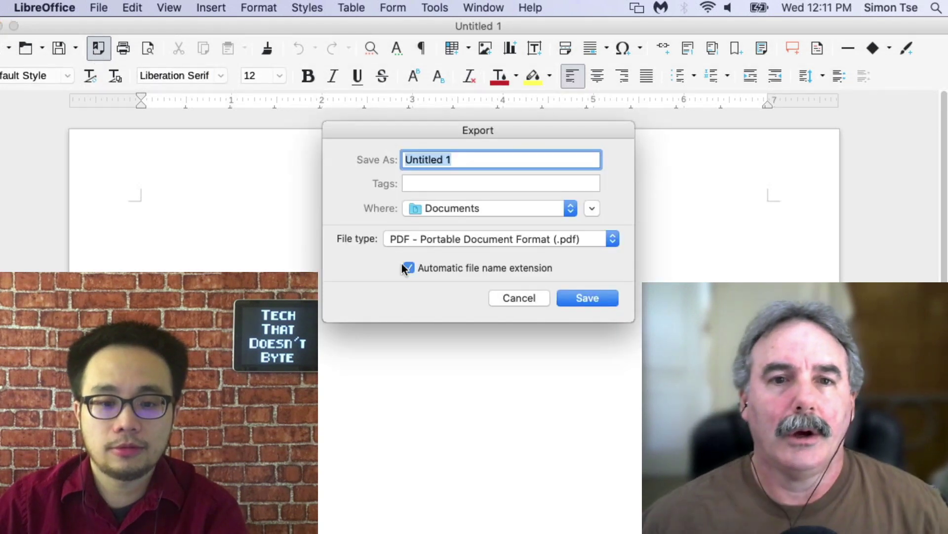
{"action": "left_click", "coordinate": [499, 296]}
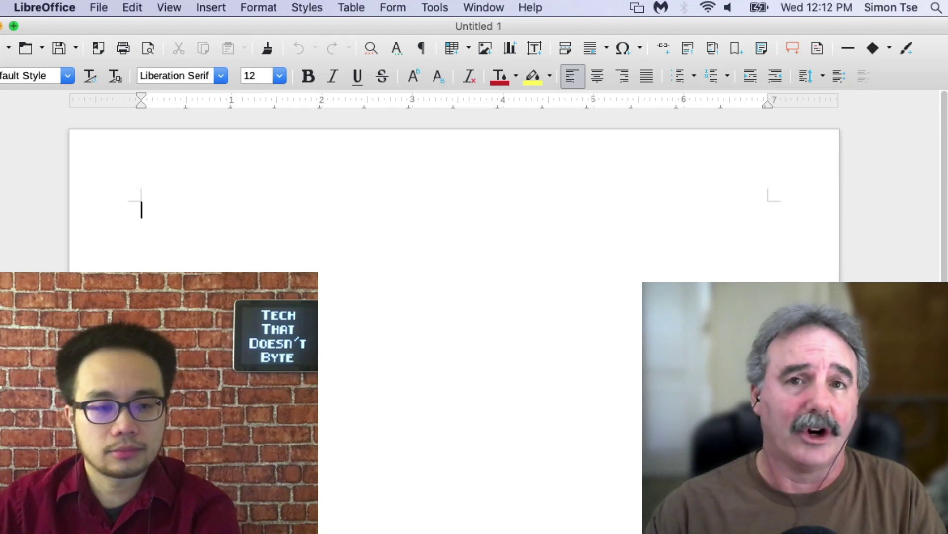
Close the blank LibreOffice document, switch to OpenOffice Writer and close its untitled text document without saving
{"action": "key", "text": "super+w"}
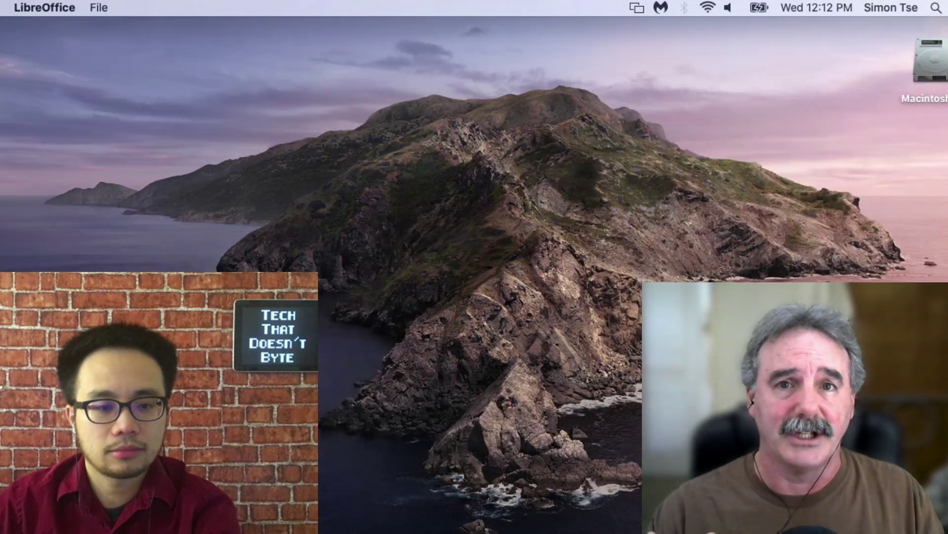
{"action": "key", "text": "super+Tab"}
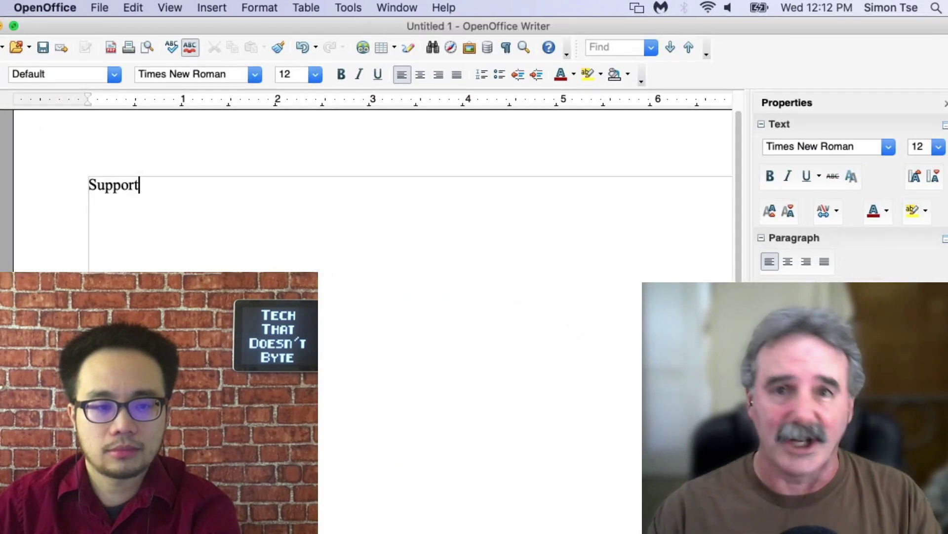
{"action": "key", "text": "super+w"}
{"action": "left_click", "coordinate": [478, 351]}
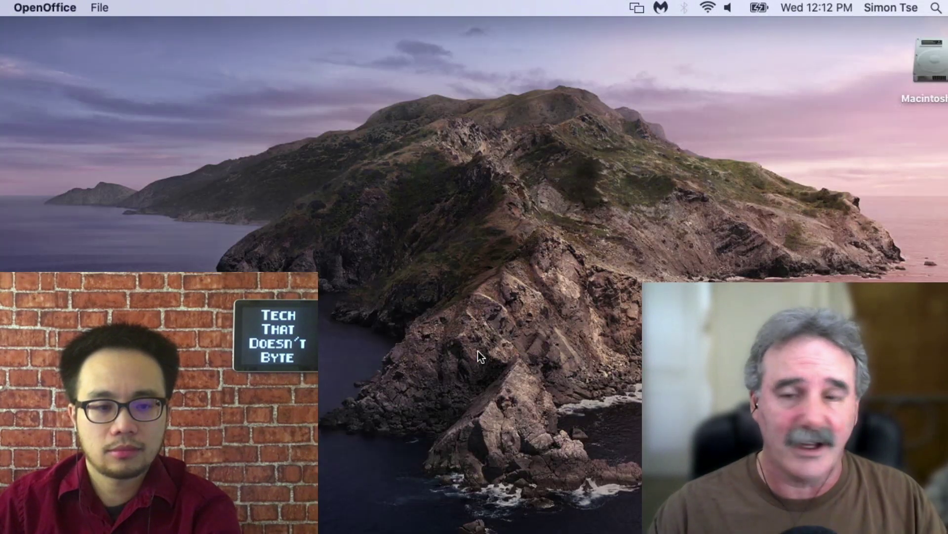
Open the OpenOffice Startcenter
{"action": "left_click", "coordinate": [101, 7]}
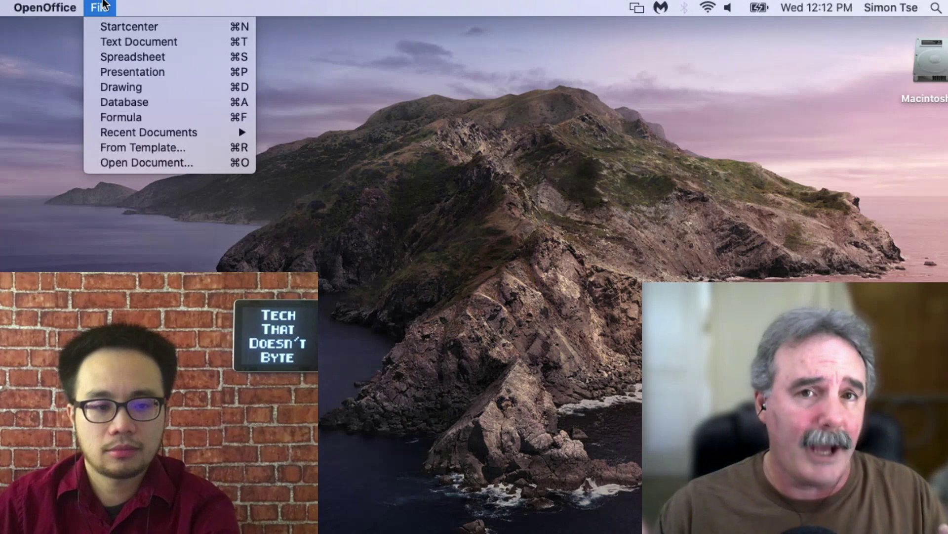
{"action": "left_click", "coordinate": [101, 26]}
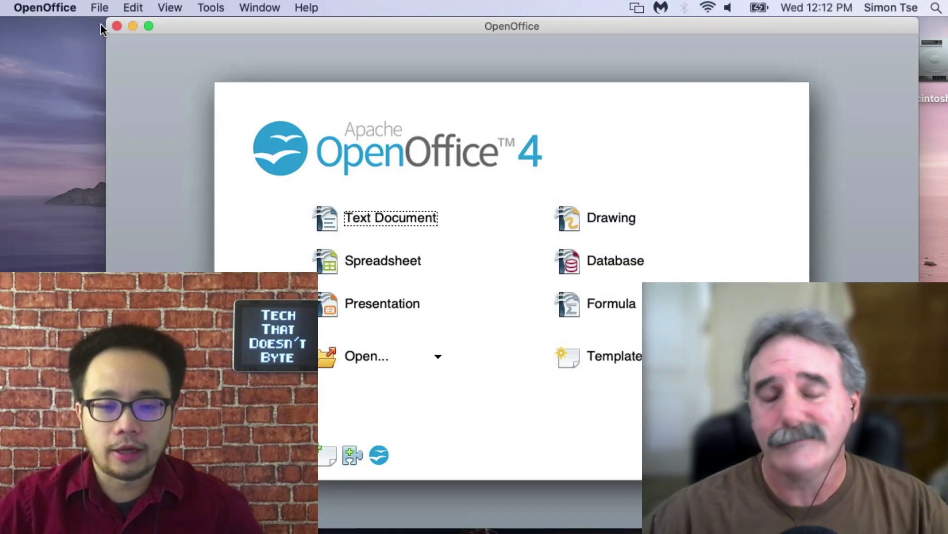